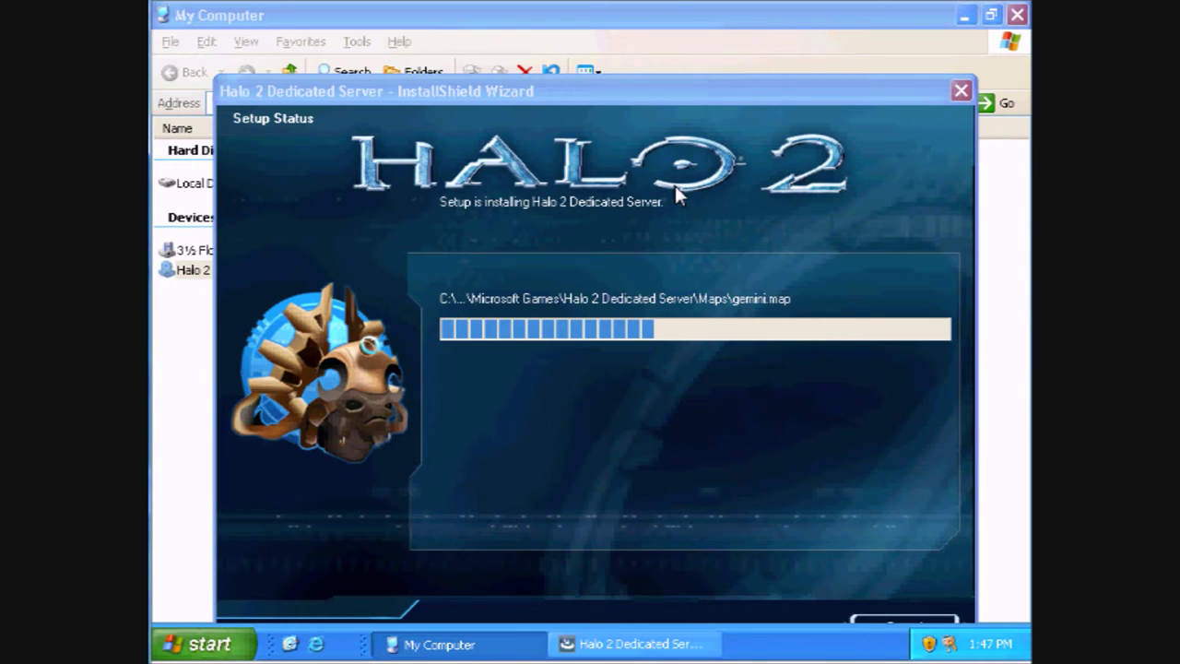
# Step: Return to the Halo 2 Dedicated Server setup wizard and finish the installation
pyautogui.moveTo(664, 98); pyautogui.dragTo(663, 57)
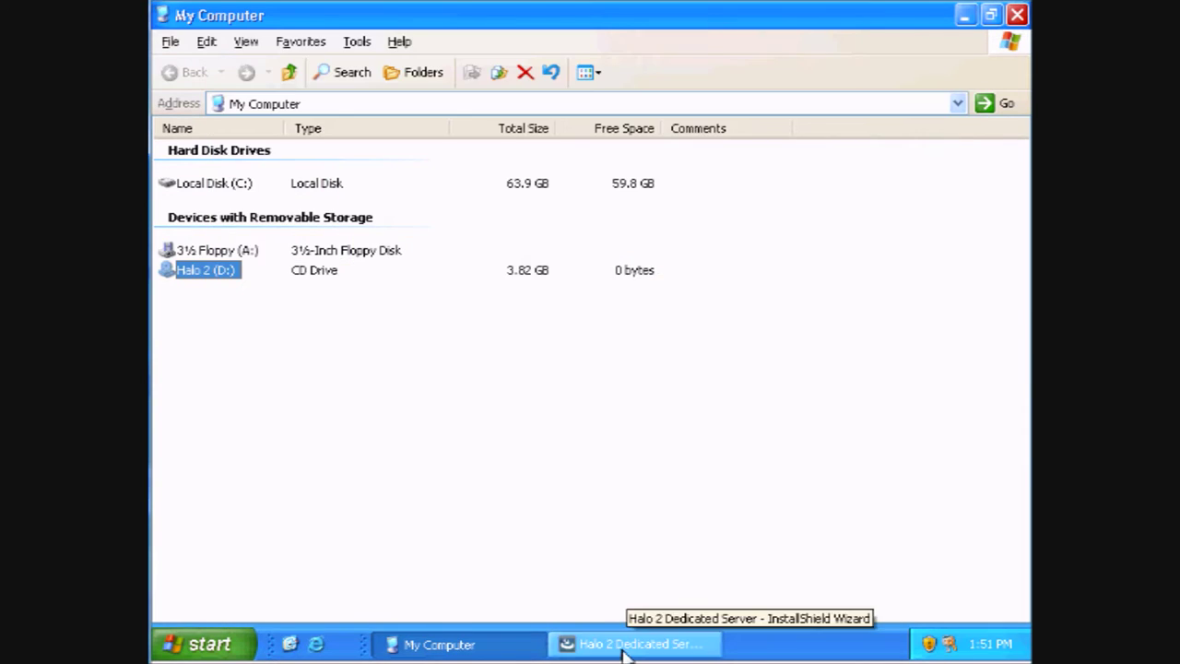
pyautogui.click(633, 643)
pyautogui.click(701, 571)
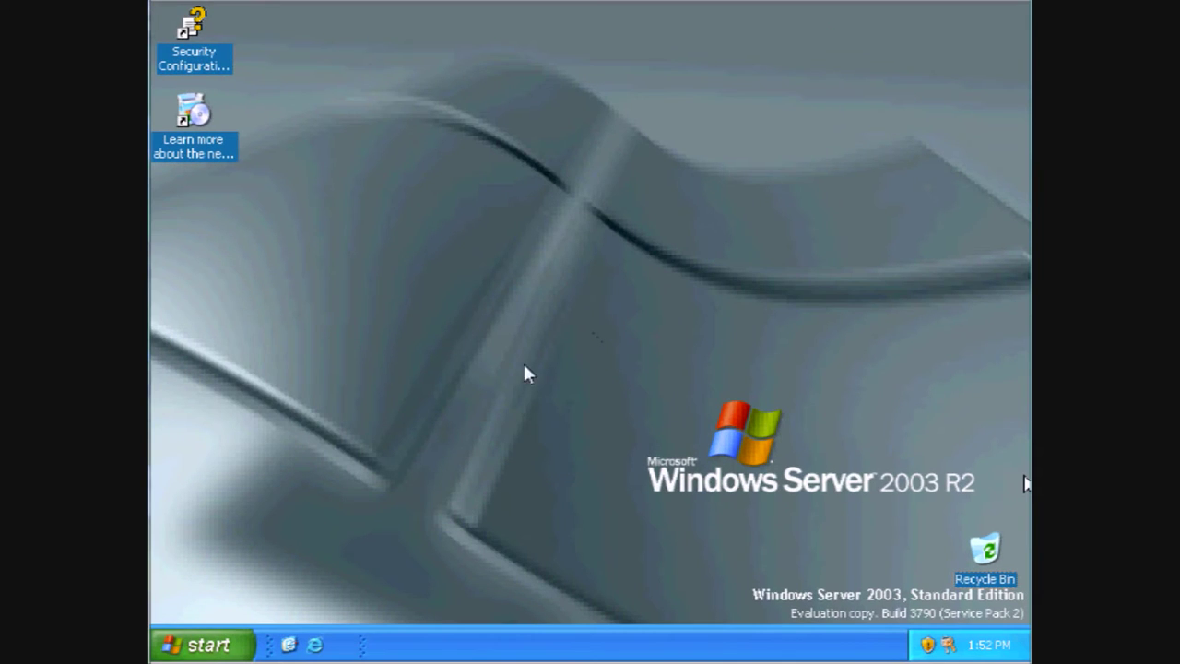
# Step: Open a command prompt by running cmd
pyautogui.click(249, 645)
pyautogui.click(444, 420)
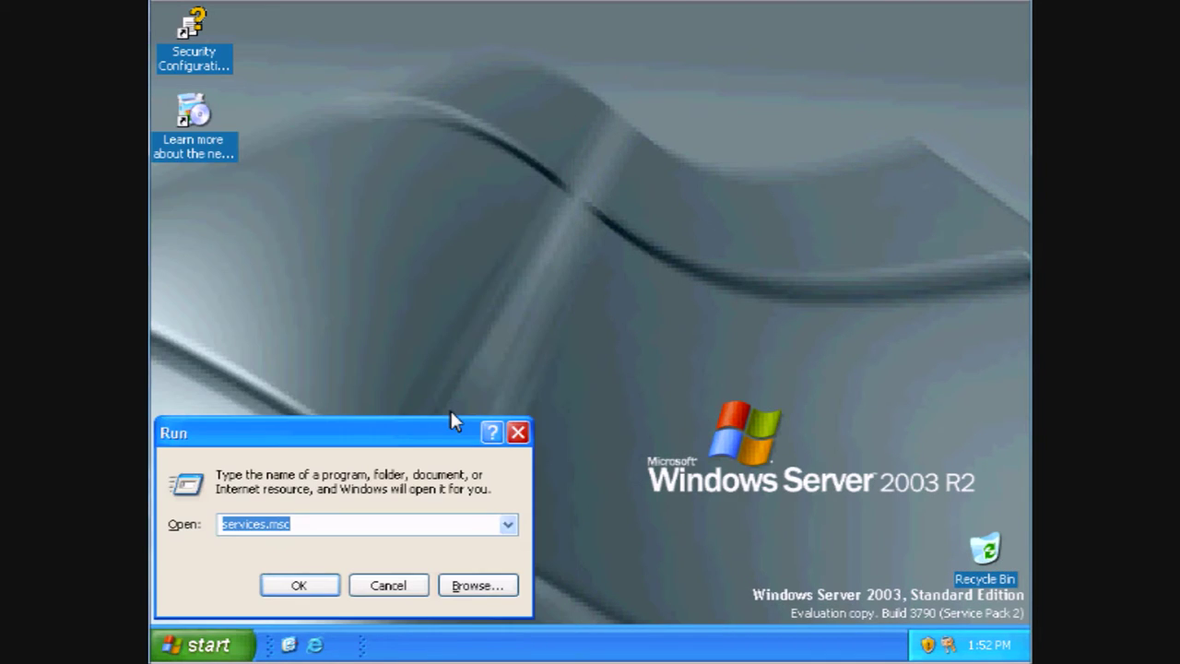
pyautogui.write('cmd')
pyautogui.press('Return')
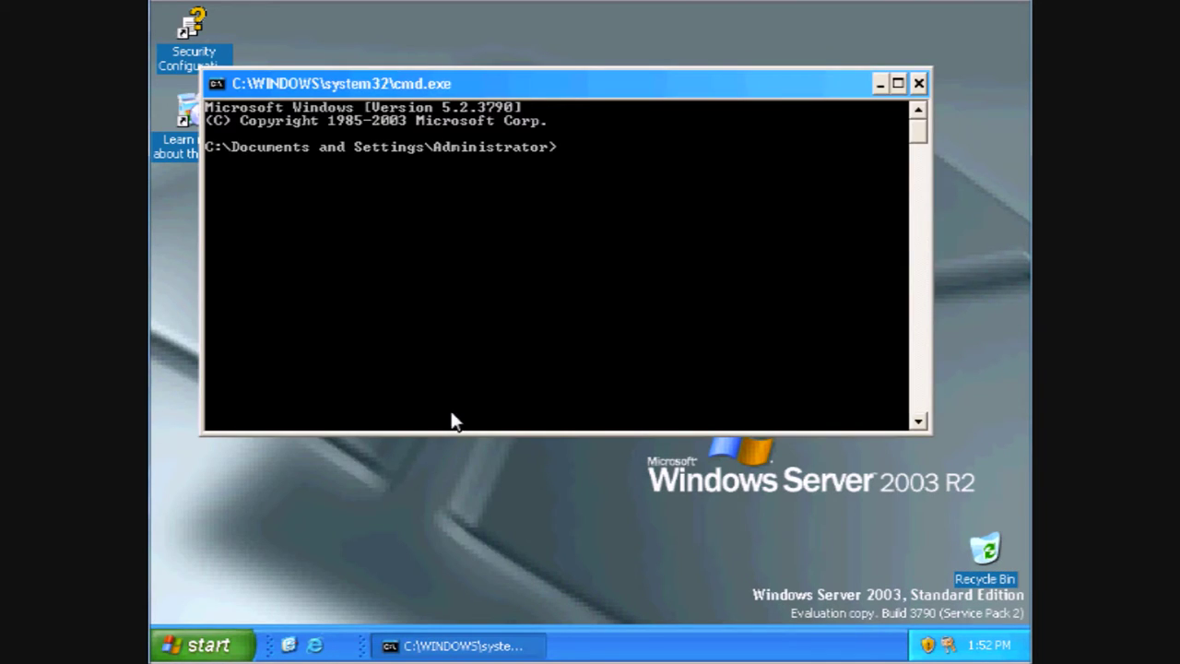
# Step: Change the command prompt's directory to \program files\Microsoft games\Halo 2 Dedicated Server\
pyautogui.write('cd')
pyautogui.hotkey('alt', 'space')
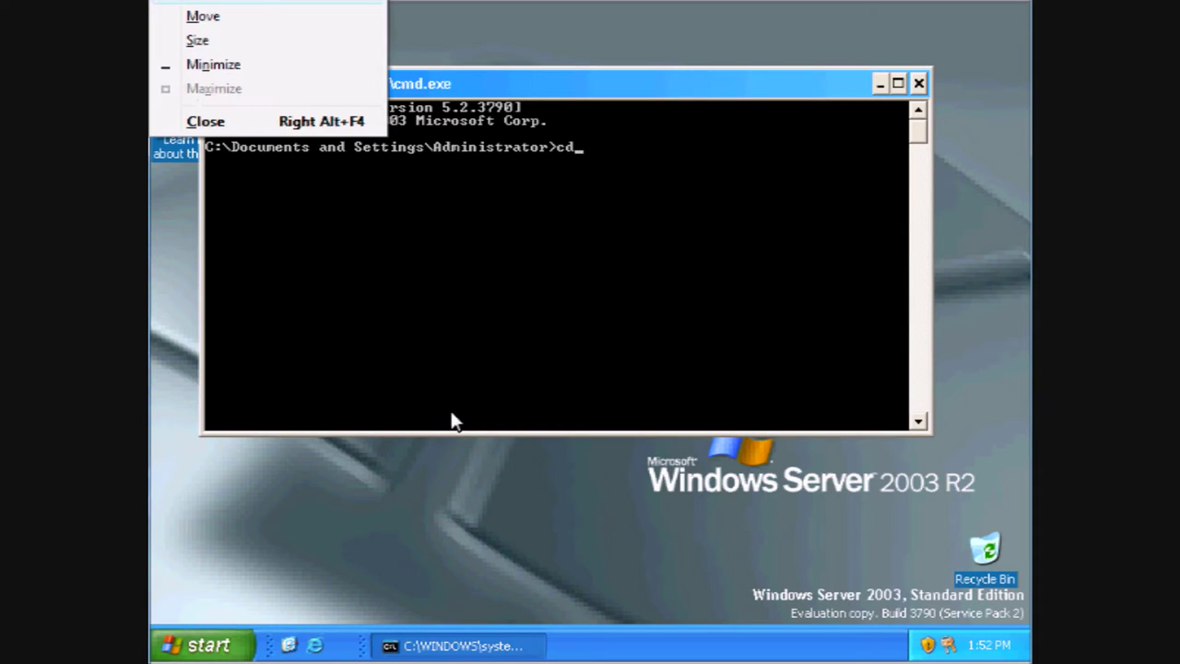
pyautogui.press('Escape')
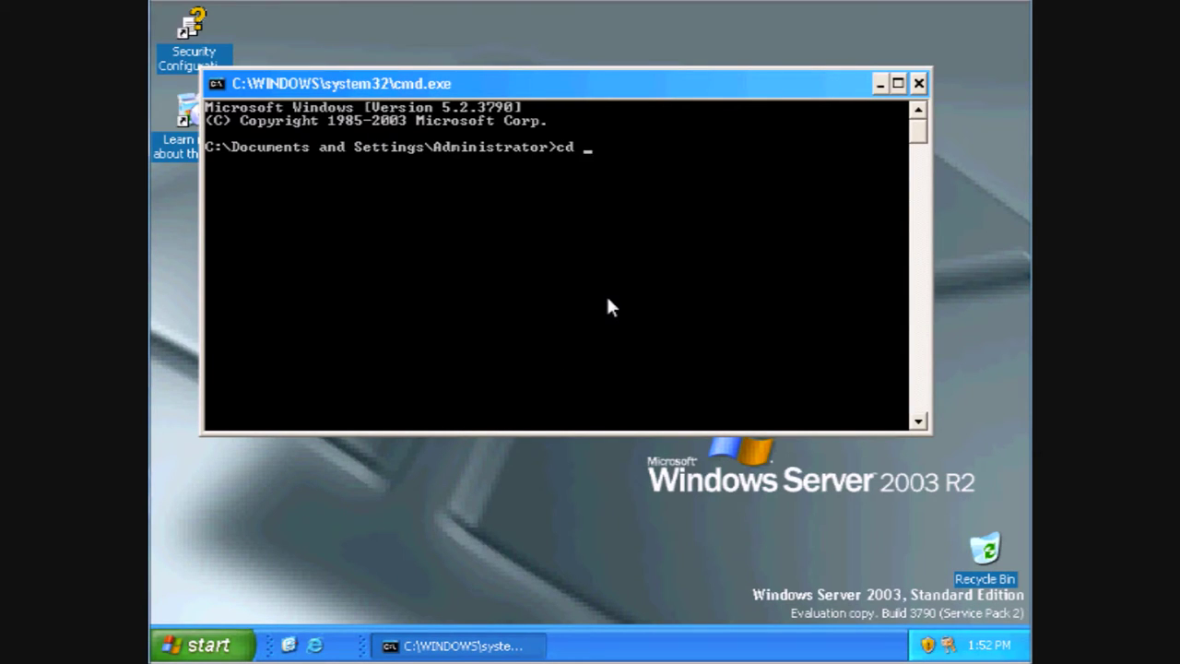
pyautogui.write('\\program files')
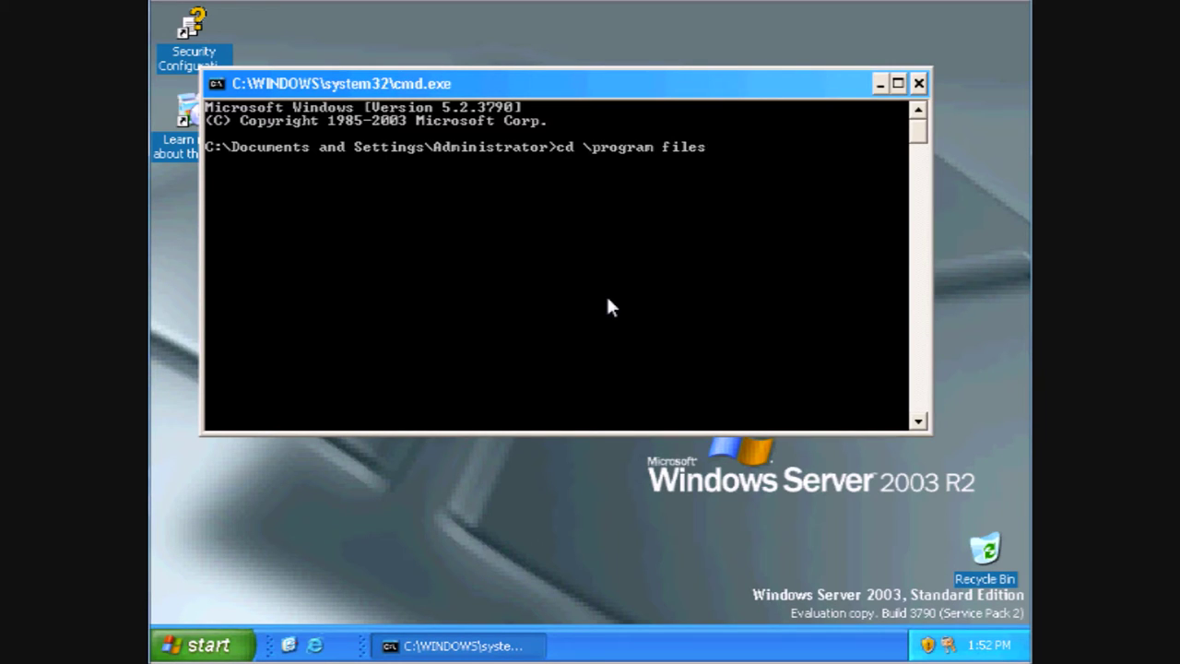
pyautogui.write('\\Microsoft games\\ H')
pyautogui.press('BackSpace')
pyautogui.press('BackSpace')
pyautogui.write('Halo 2')
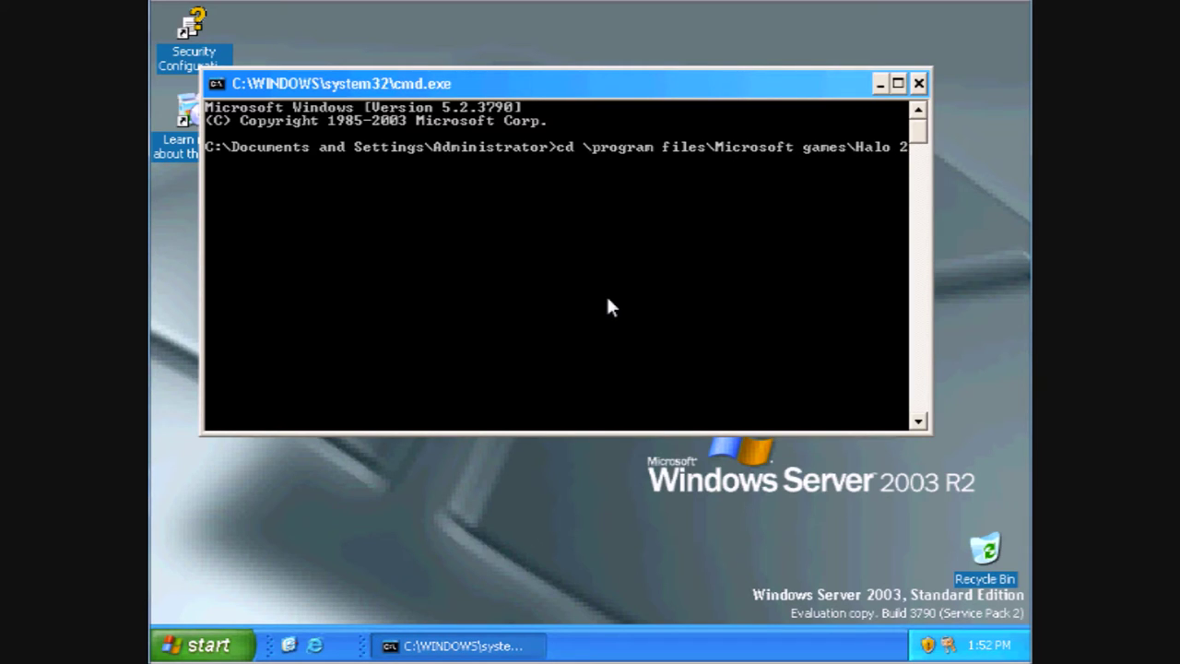
pyautogui.write(' Dedicated Server')
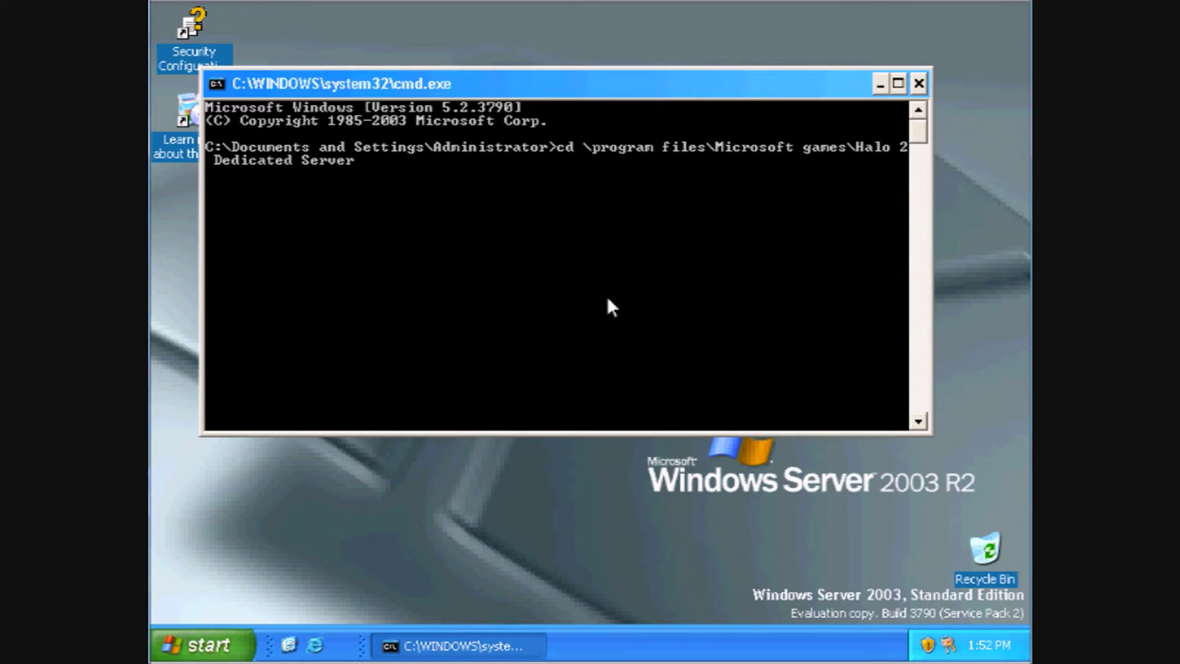
pyautogui.write('\\')
pyautogui.press('Return')
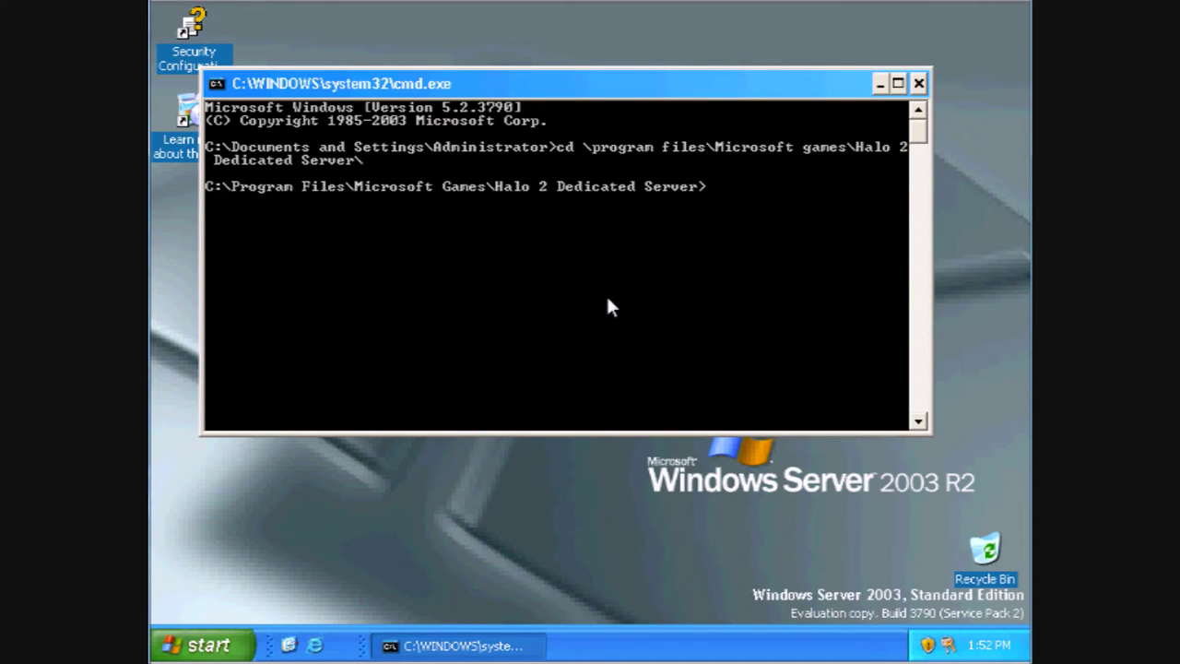
# Step: Try to create the dedicated server service with the command h2server -createservice live
pyautogui.write('h2server -create')
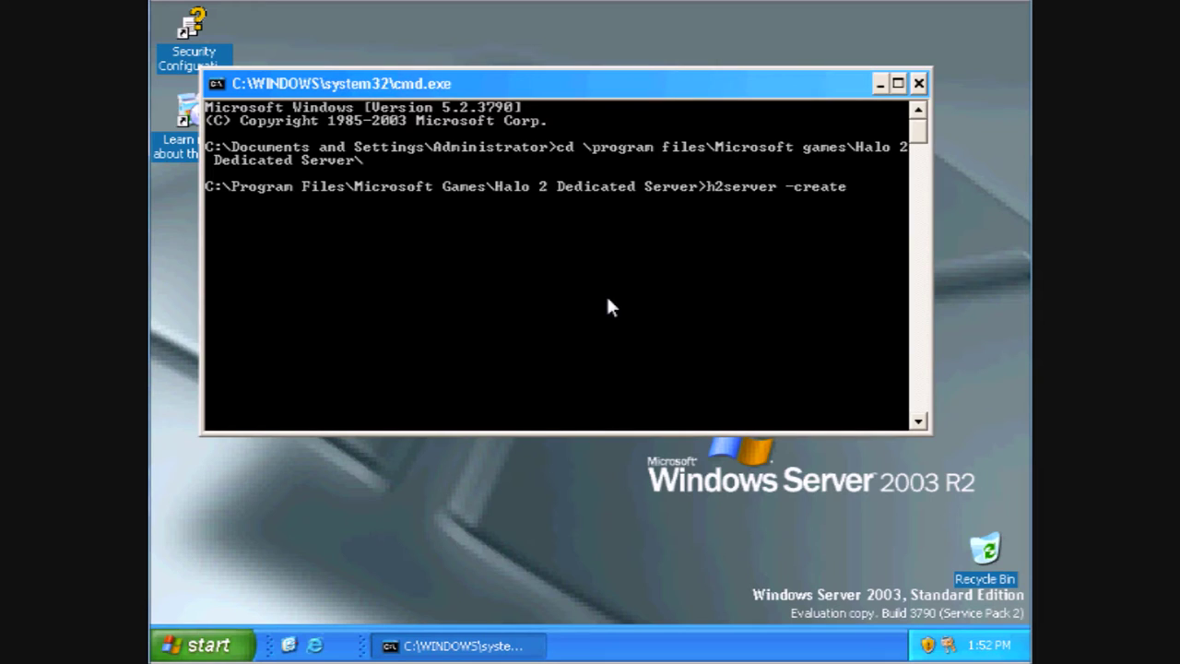
pyautogui.write('service liv')
pyautogui.write('e')
pyautogui.press('Return')
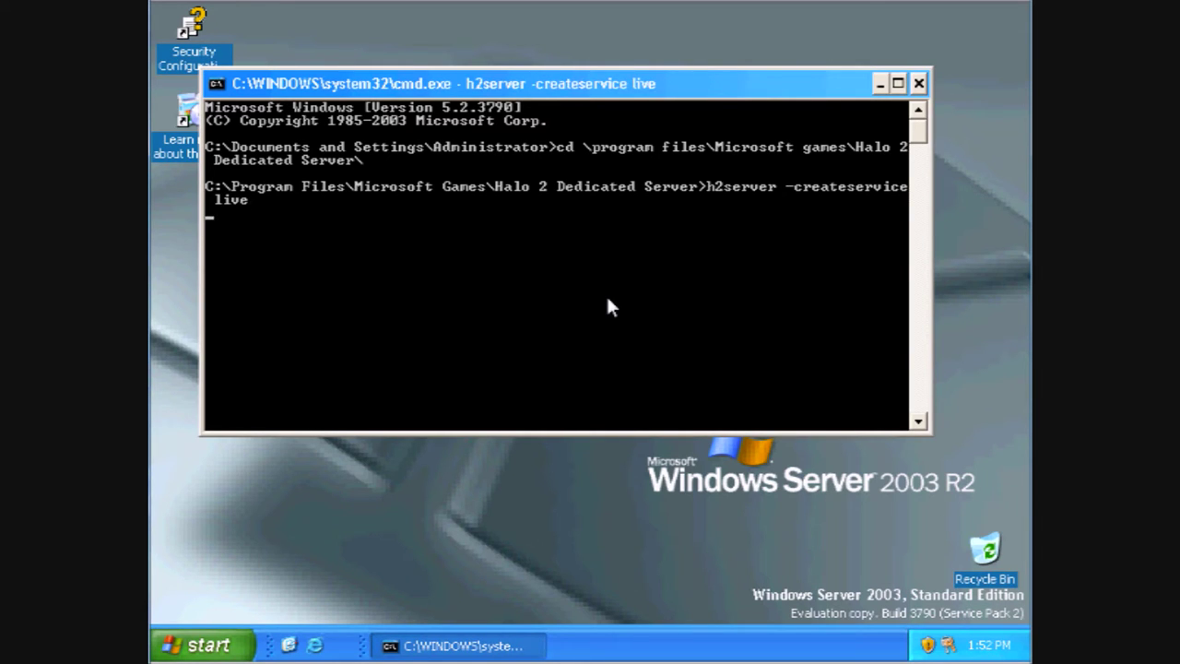
# Step: Create the service with the corrected command h2server -createservice -live, and log off Windows
pyautogui.press('Up')
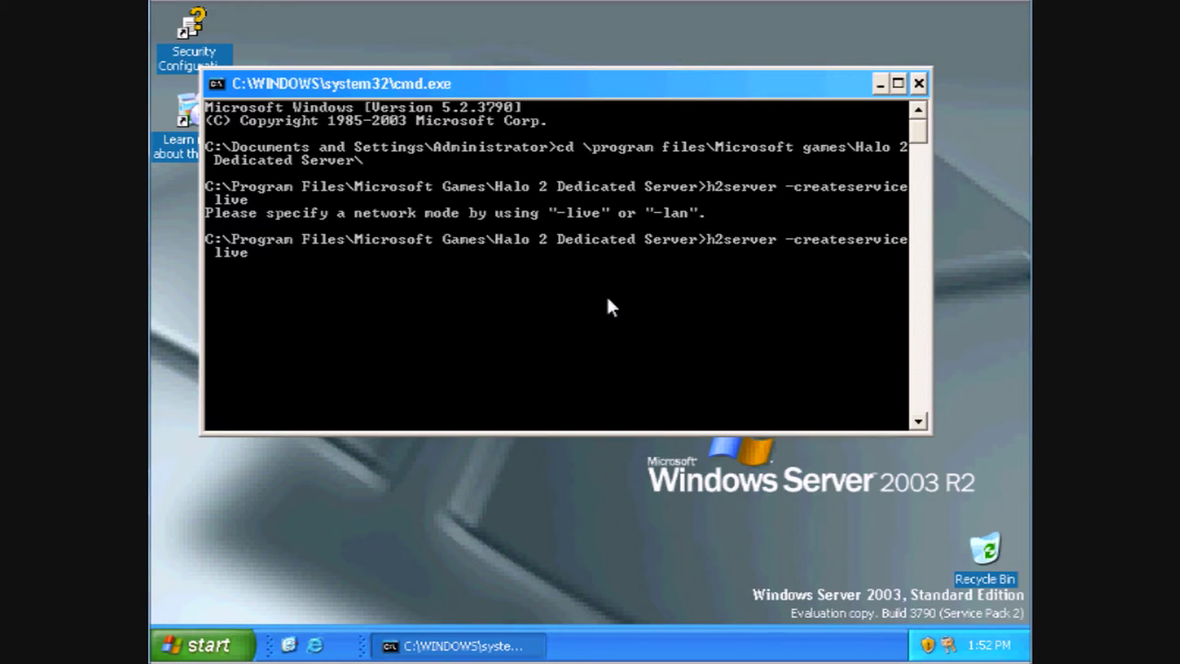
pyautogui.press('Left')
pyautogui.press('Left')
pyautogui.press('Left')
pyautogui.press('Left')
pyautogui.write('-')
pyautogui.press('BackSpace')
pyautogui.press('Return')
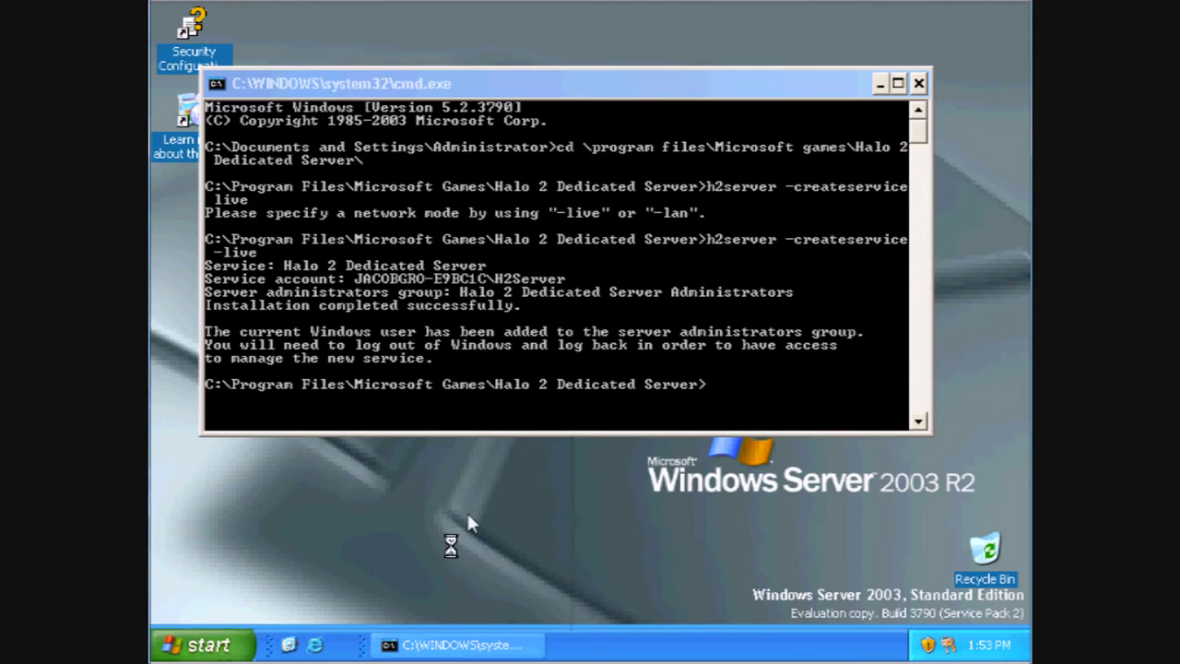
pyautogui.click(543, 354)
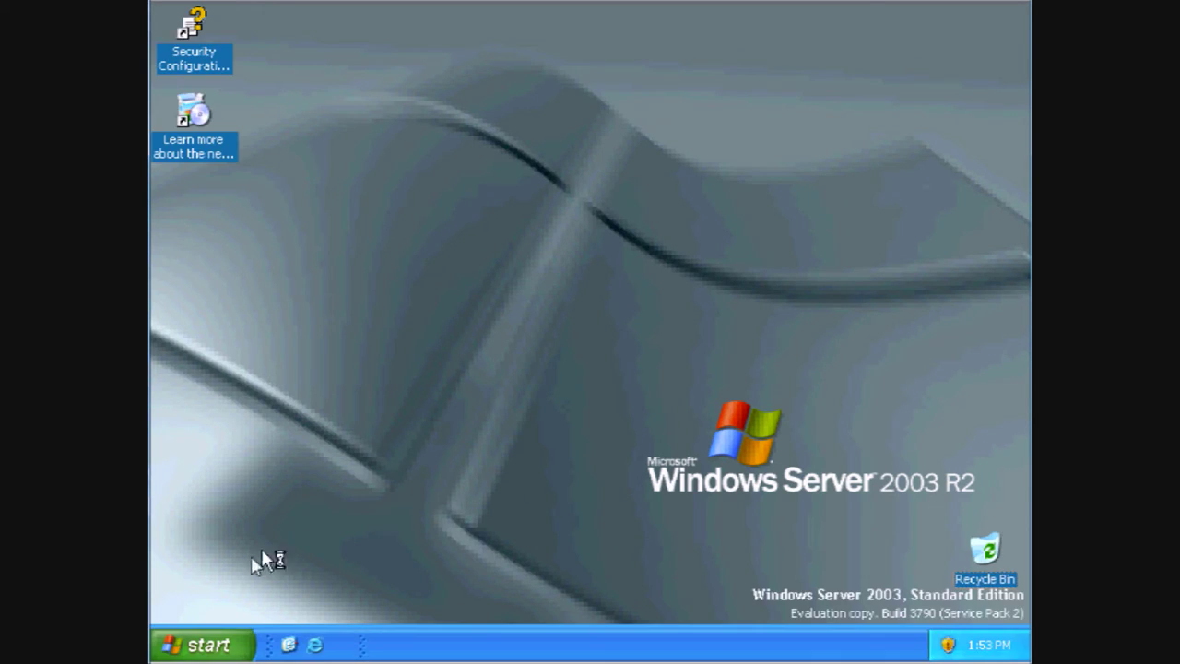
# Step: Browse to the folder C:\Program Files\Microsoft Games\Halo 2 Dedicated Server
pyautogui.click(210, 640)
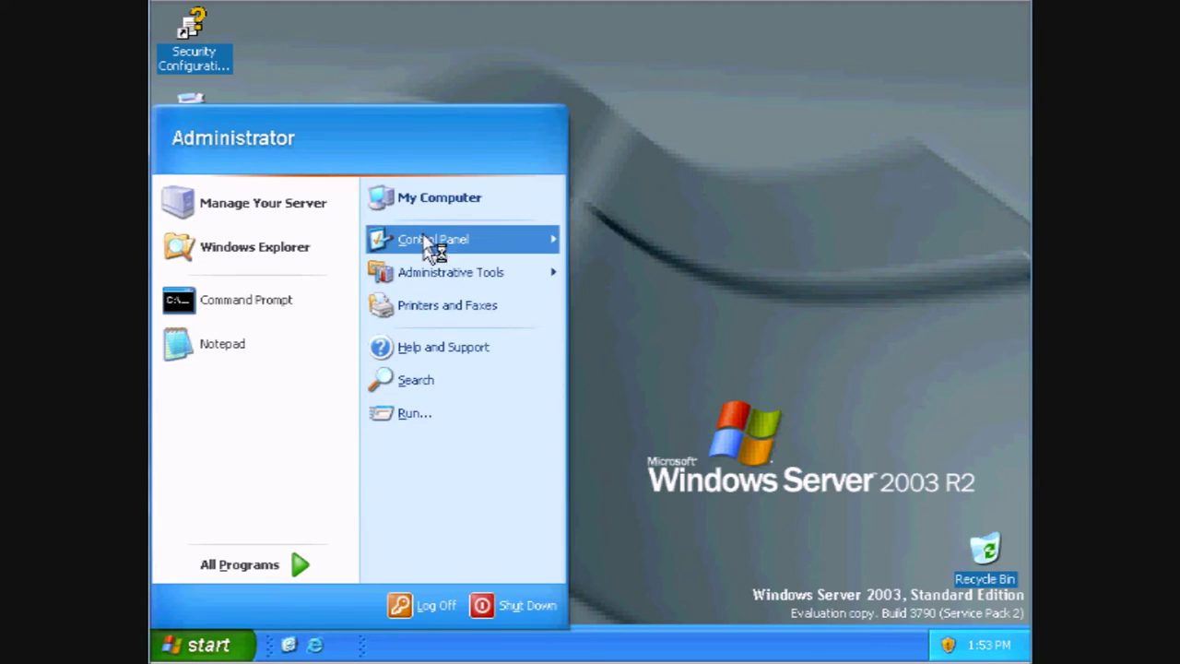
pyautogui.click(414, 201)
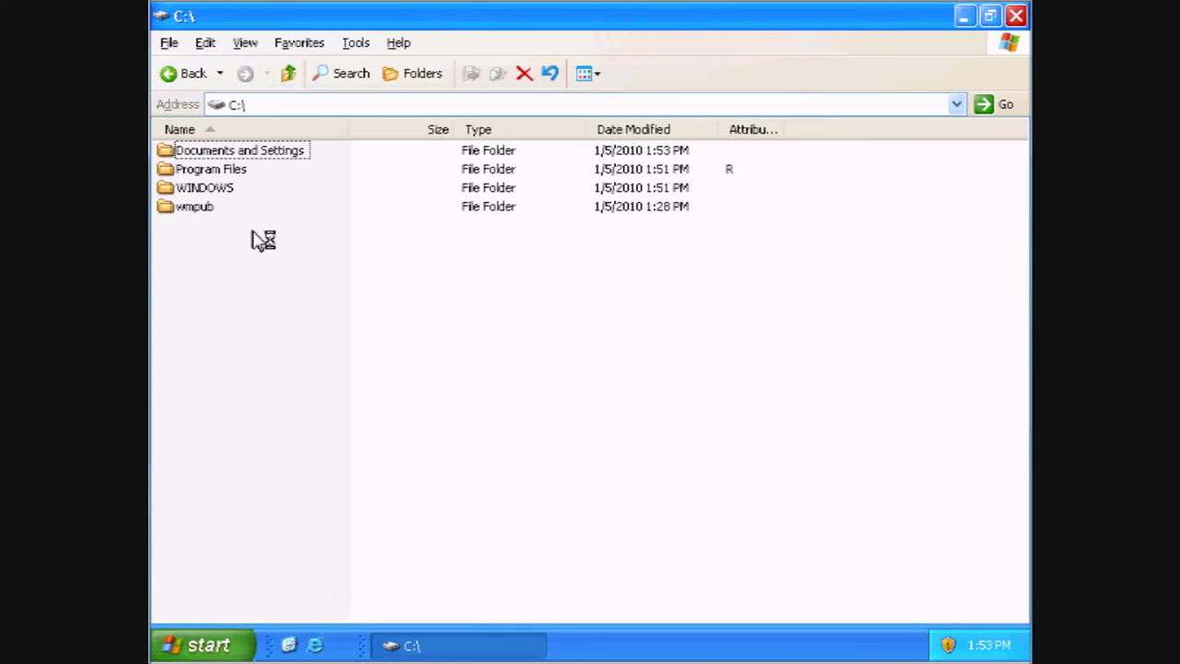
pyautogui.doubleClick(231, 171)
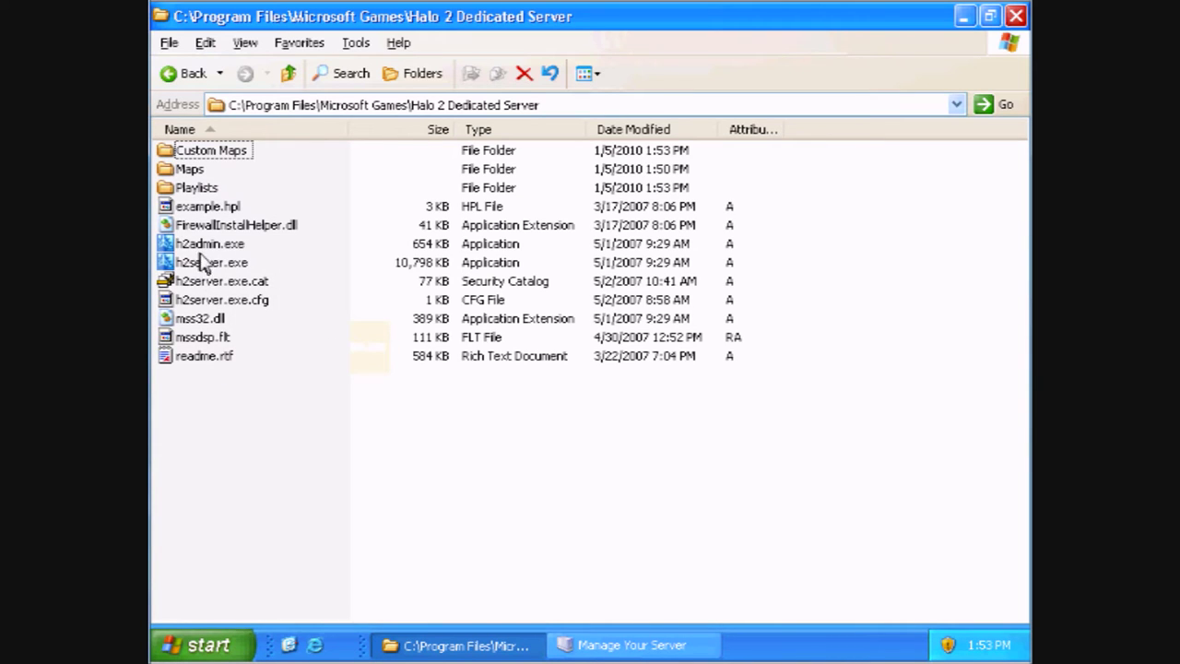
# Step: Create a shortcut to h2admin.exe, move it onto the desktop, and close the folder window
pyautogui.rightClick(209, 243)
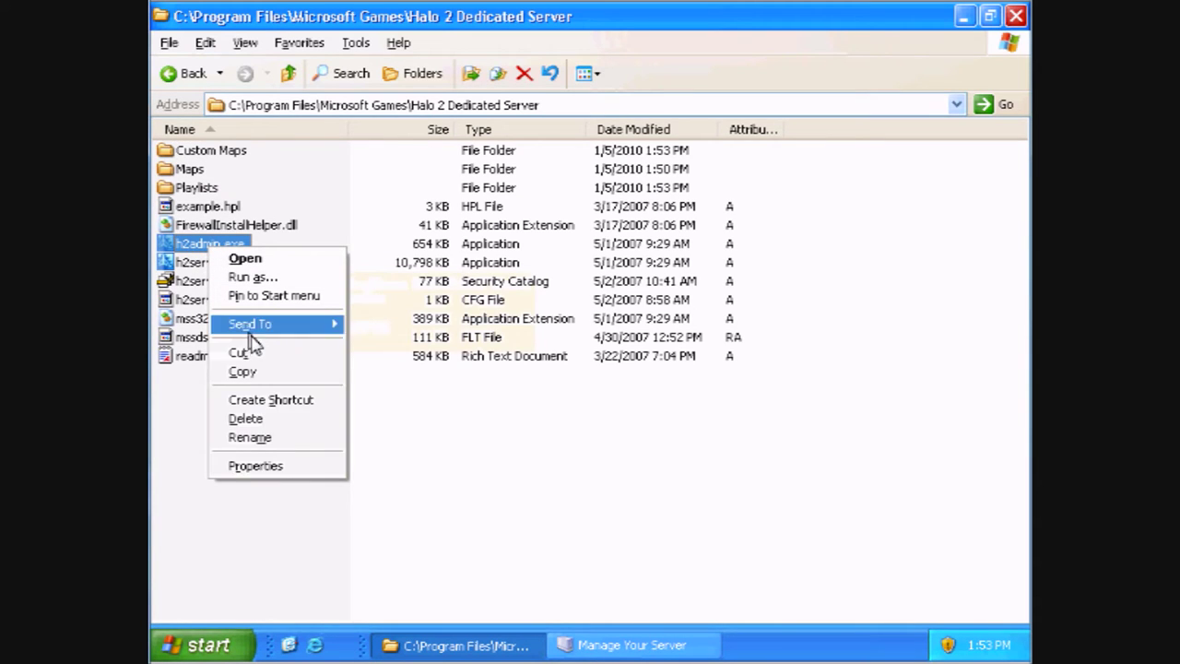
pyautogui.click(262, 402)
pyautogui.click(989, 15)
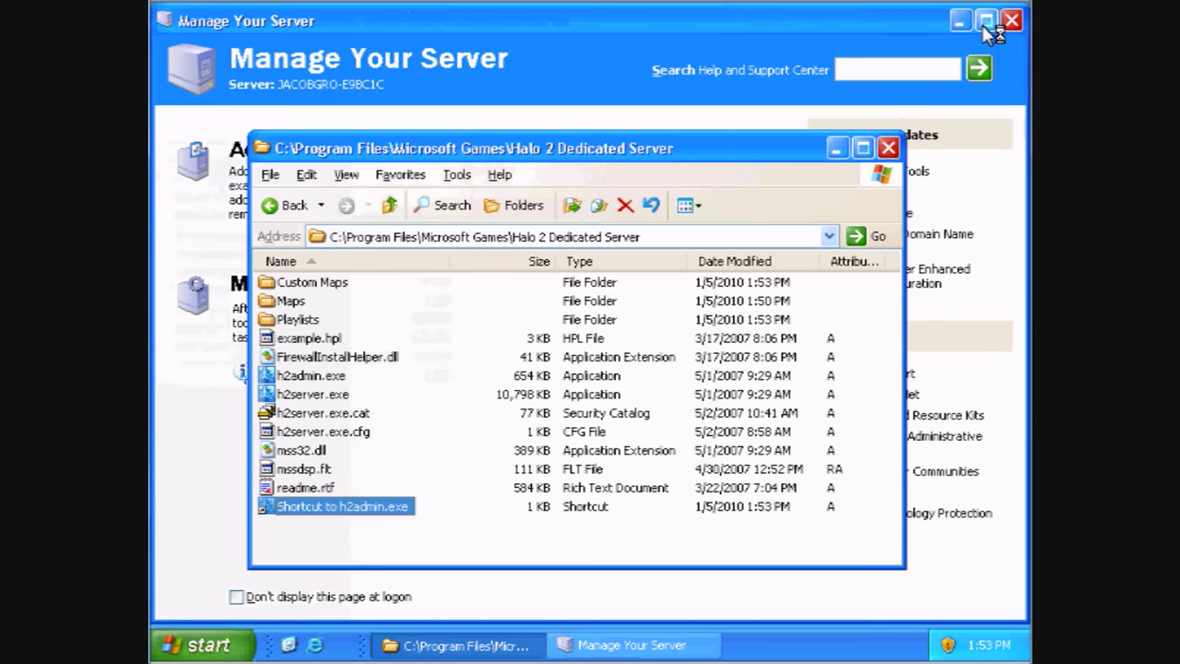
pyautogui.click(959, 20)
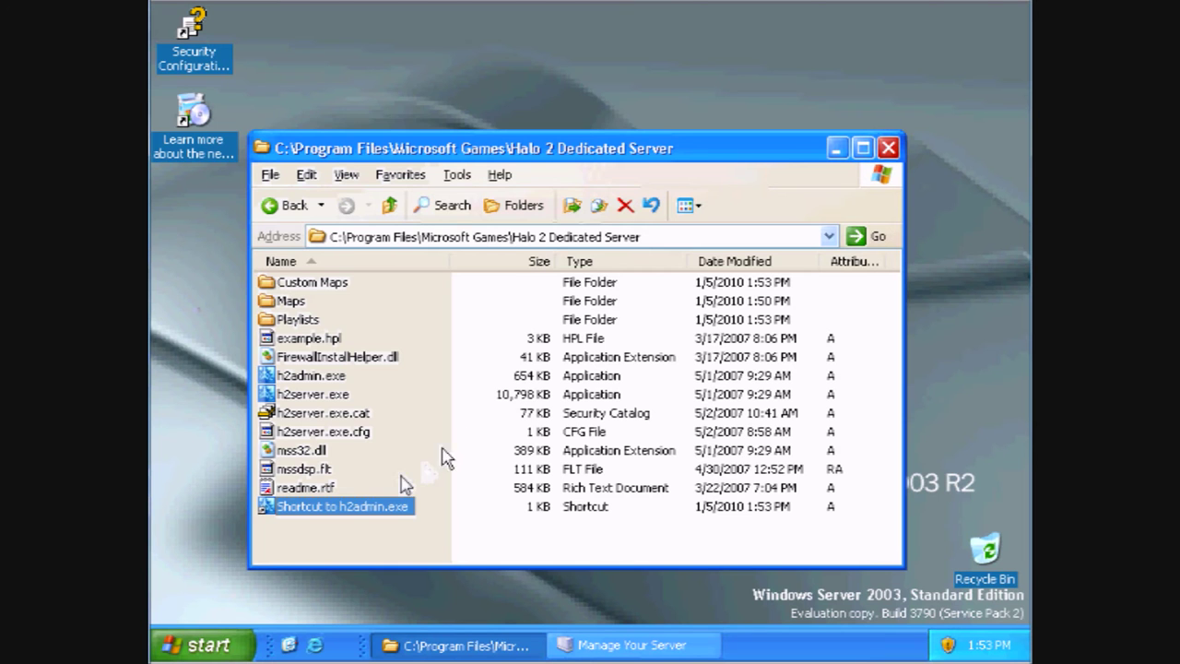
pyautogui.moveTo(442, 458); pyautogui.dragTo(544, 75)
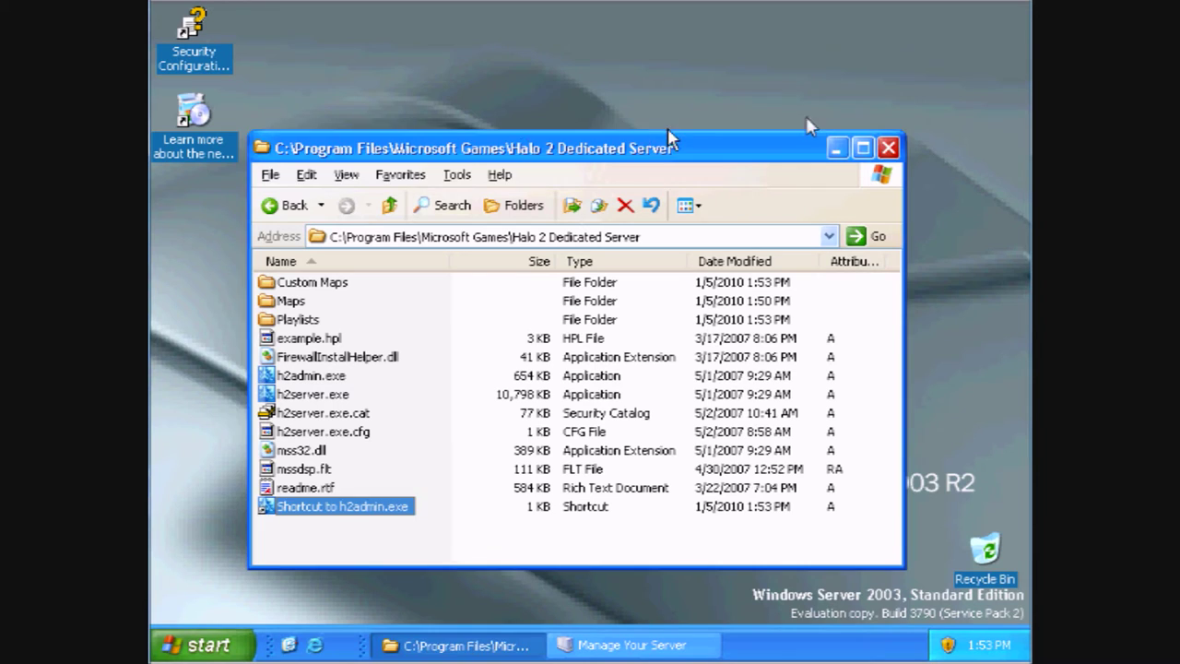
pyautogui.click(888, 147)
# Step: Append -live to the target of the h2admin.exe desktop shortcut, save it, and launch the shortcut
pyautogui.rightClick(465, 41)
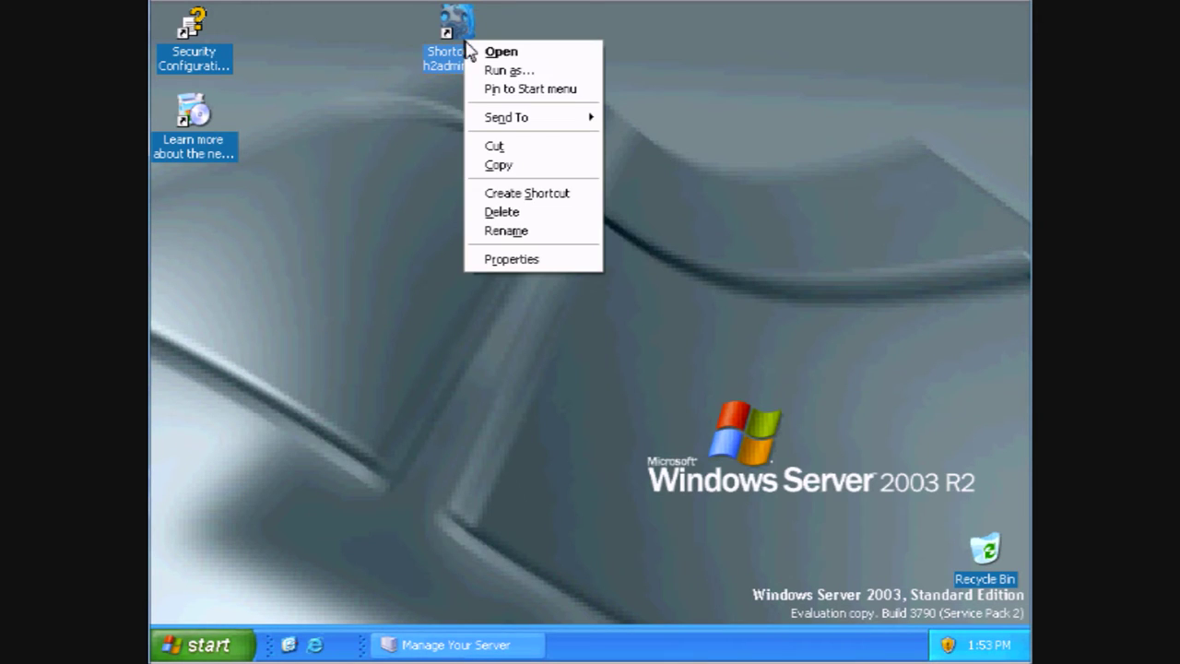
pyautogui.click(513, 259)
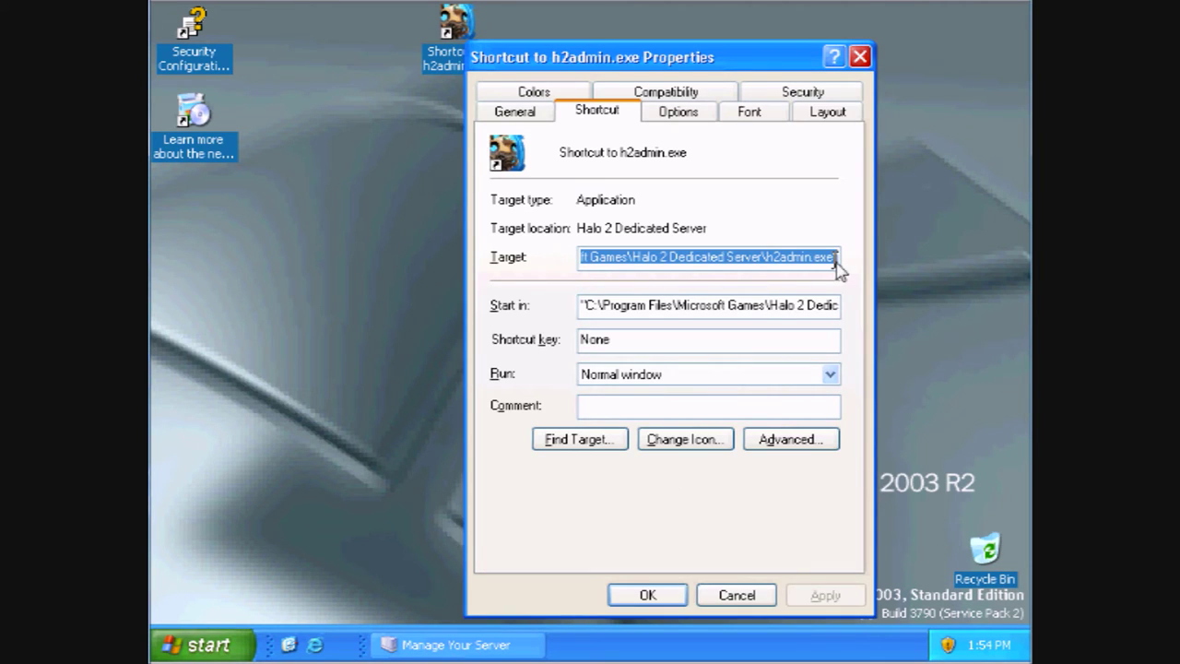
pyautogui.click(839, 265)
pyautogui.write('-')
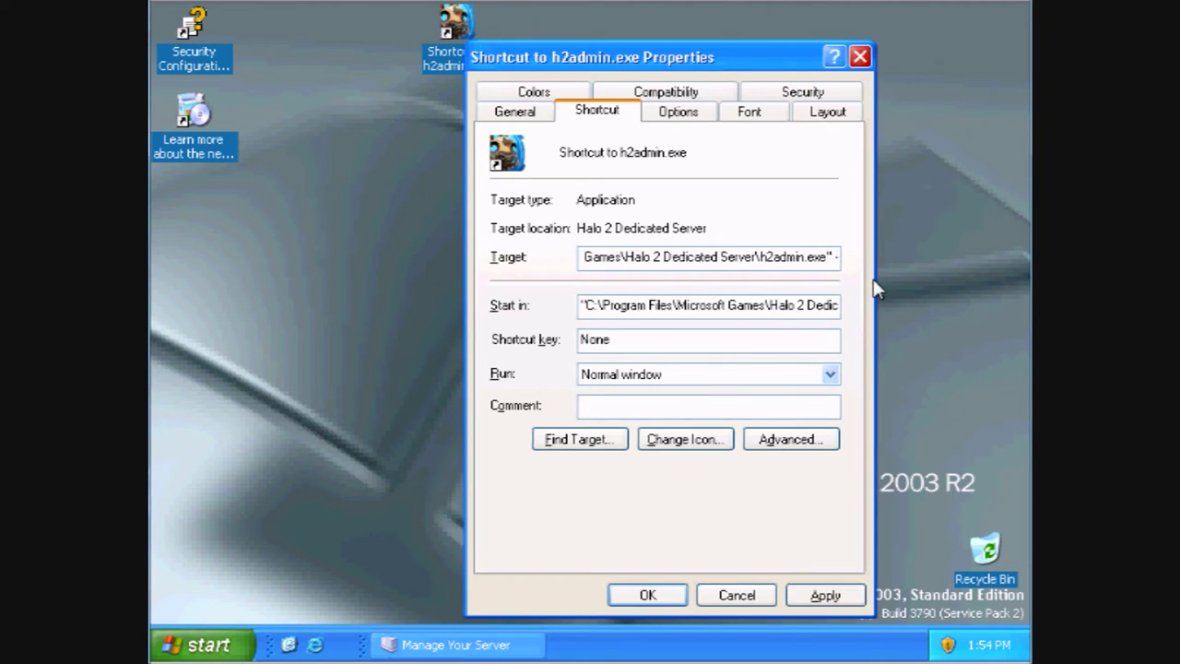
pyautogui.write('live')
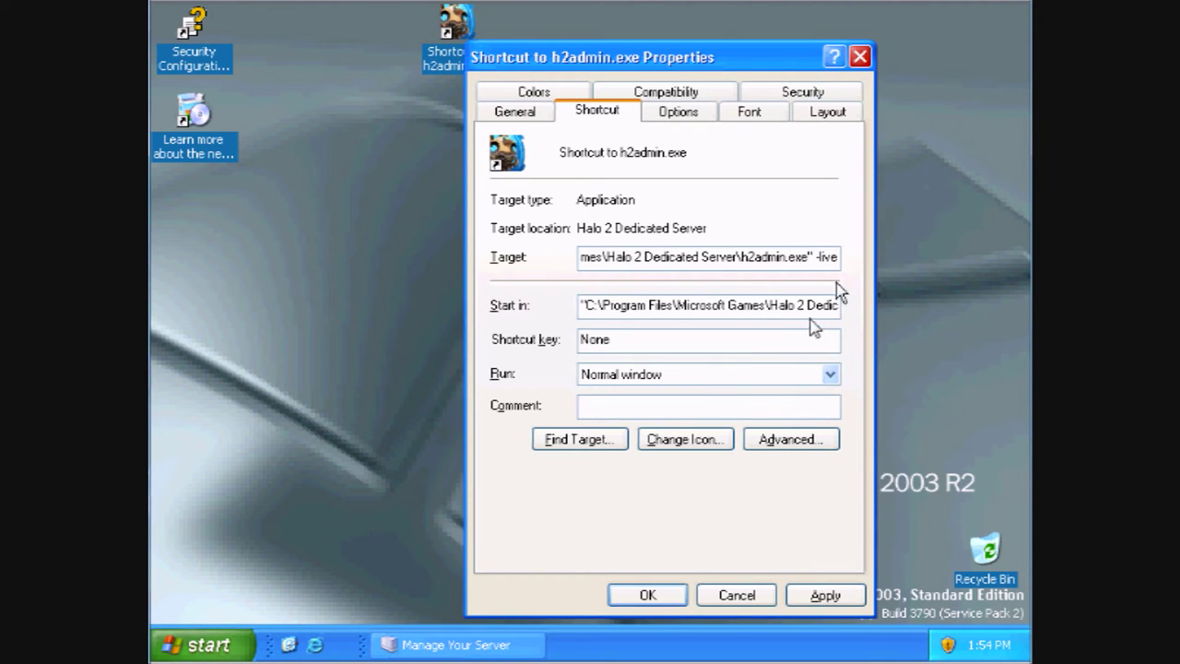
pyautogui.click(663, 594)
pyautogui.doubleClick(471, 66)
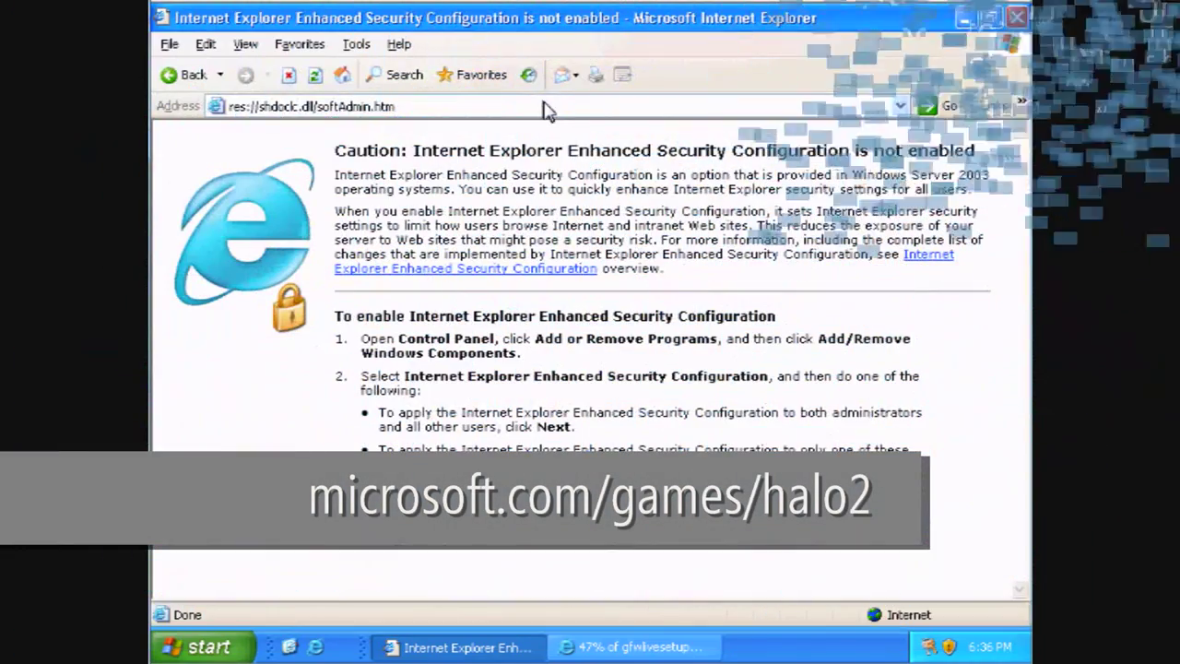
# Step: Load the web page microsoft.com/games/halo2 in Internet Explorer
pyautogui.click(545, 107)
pyautogui.write('microso')
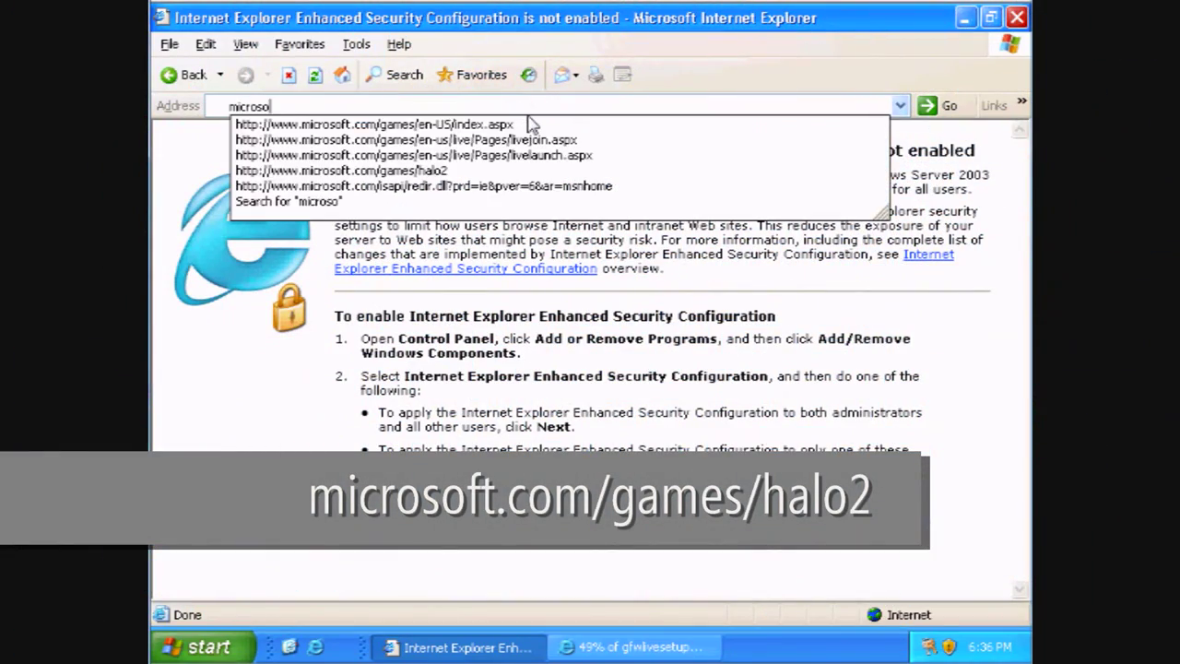
pyautogui.write('ft.com/games/hal')
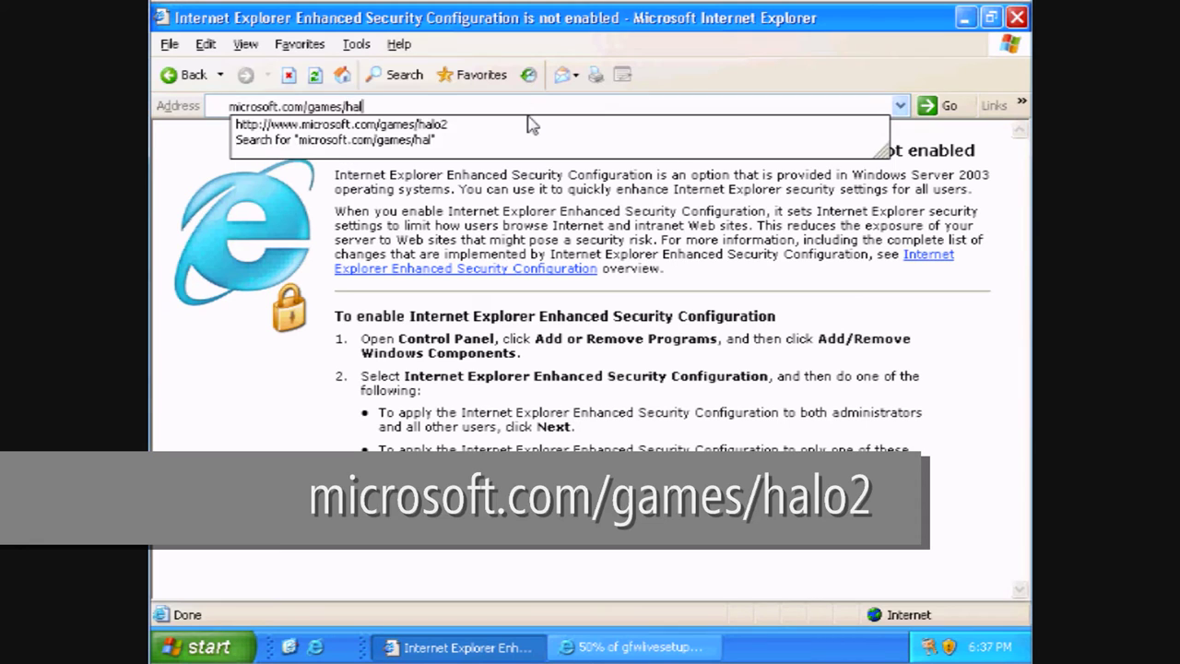
pyautogui.write('o2')
pyautogui.press('Return')
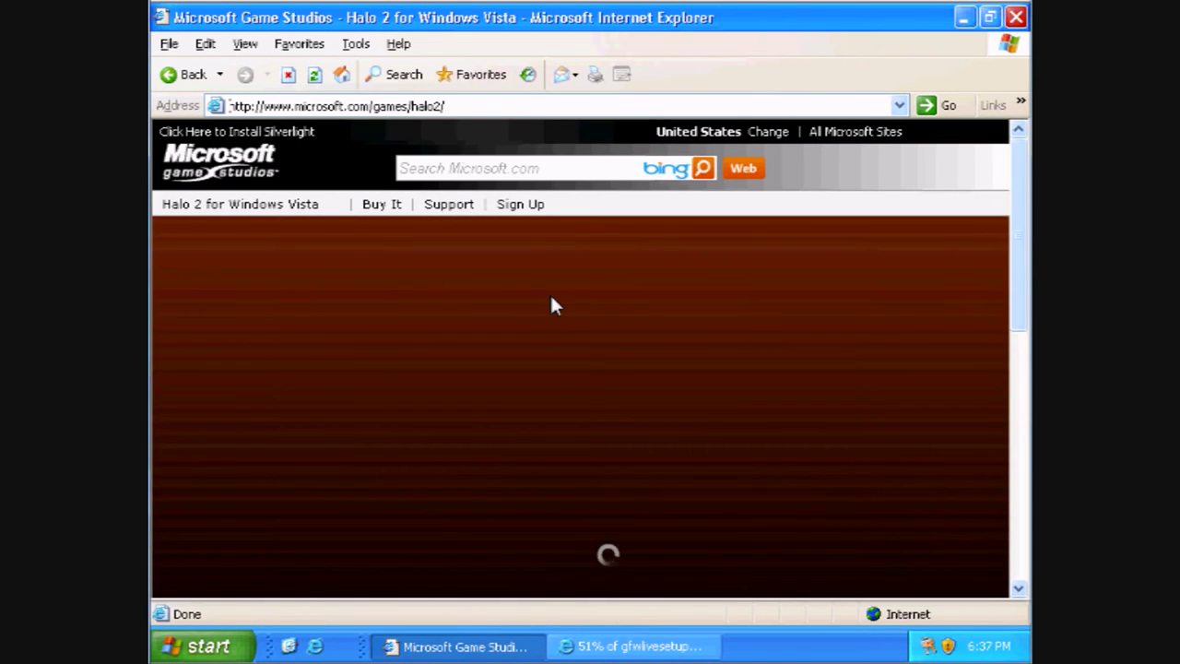
# Step: From the Halo 2 site's Support section, download and run the Halo 2 for Windows Vista latest update (10/18/007)
pyautogui.moveTo(1016, 245); pyautogui.dragTo(1019, 303)
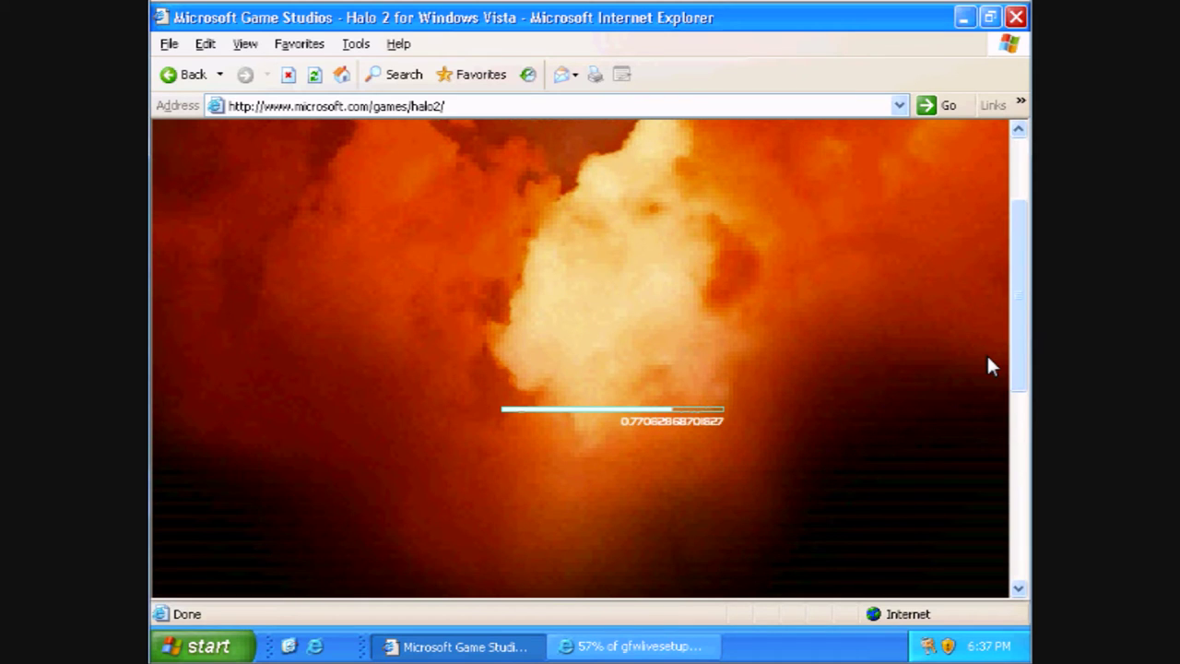
pyautogui.moveTo(1022, 356); pyautogui.dragTo(1019, 310)
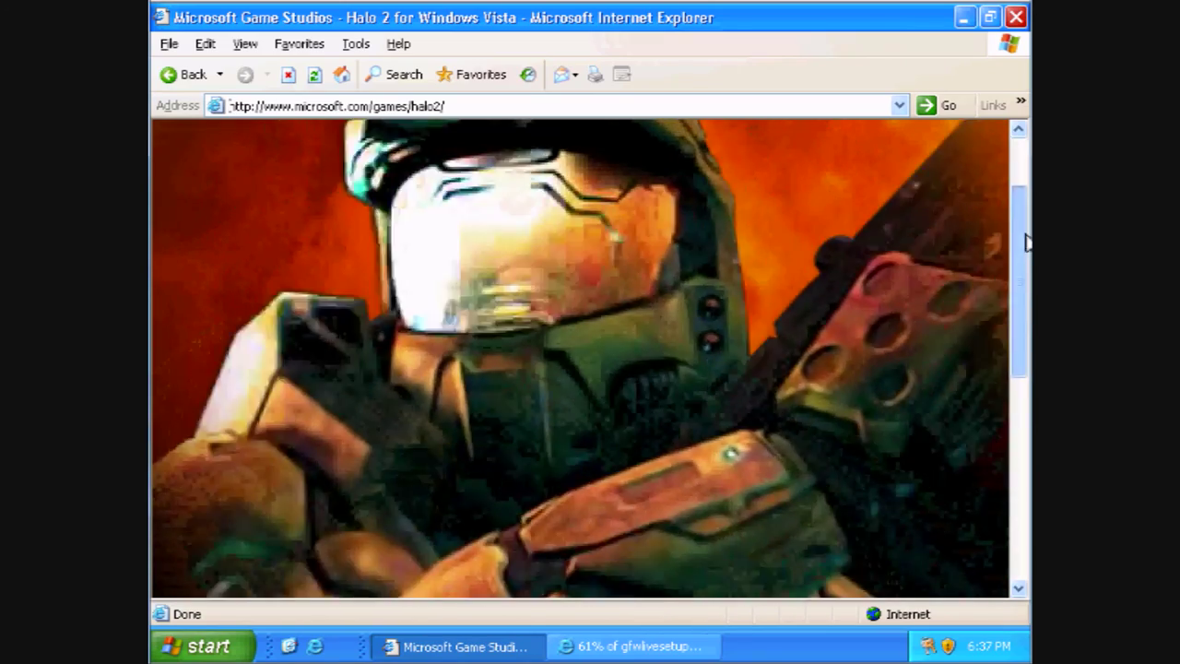
pyautogui.moveTo(1022, 240); pyautogui.dragTo(1019, 316)
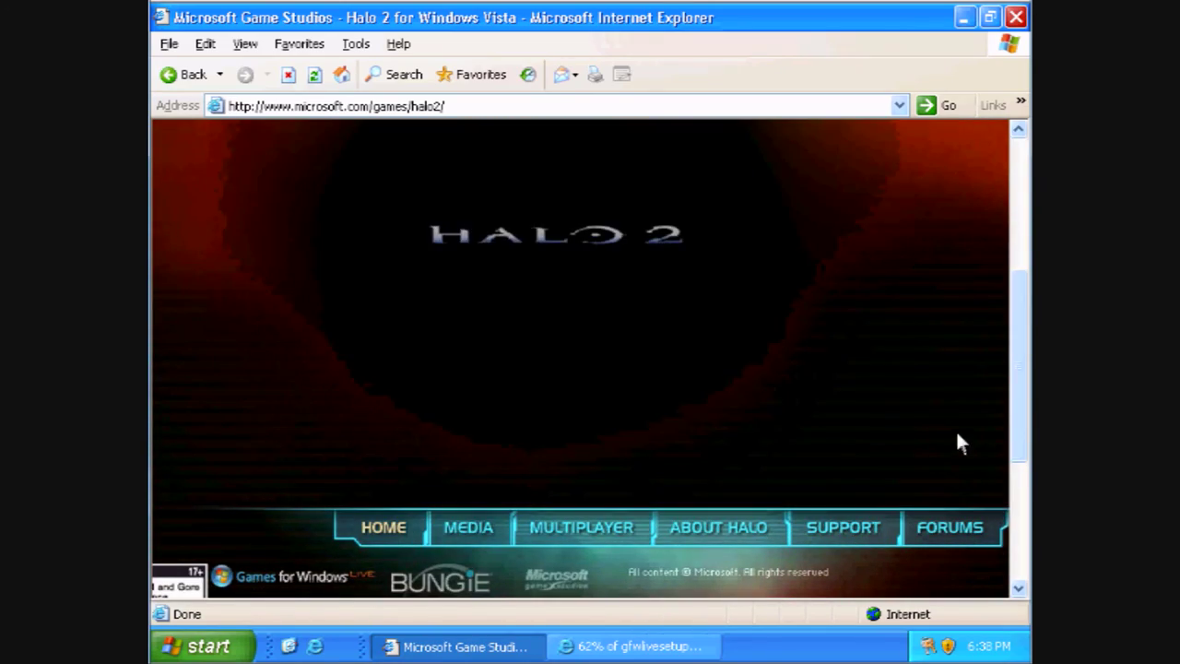
pyautogui.moveTo(1017, 389); pyautogui.dragTo(1025, 346)
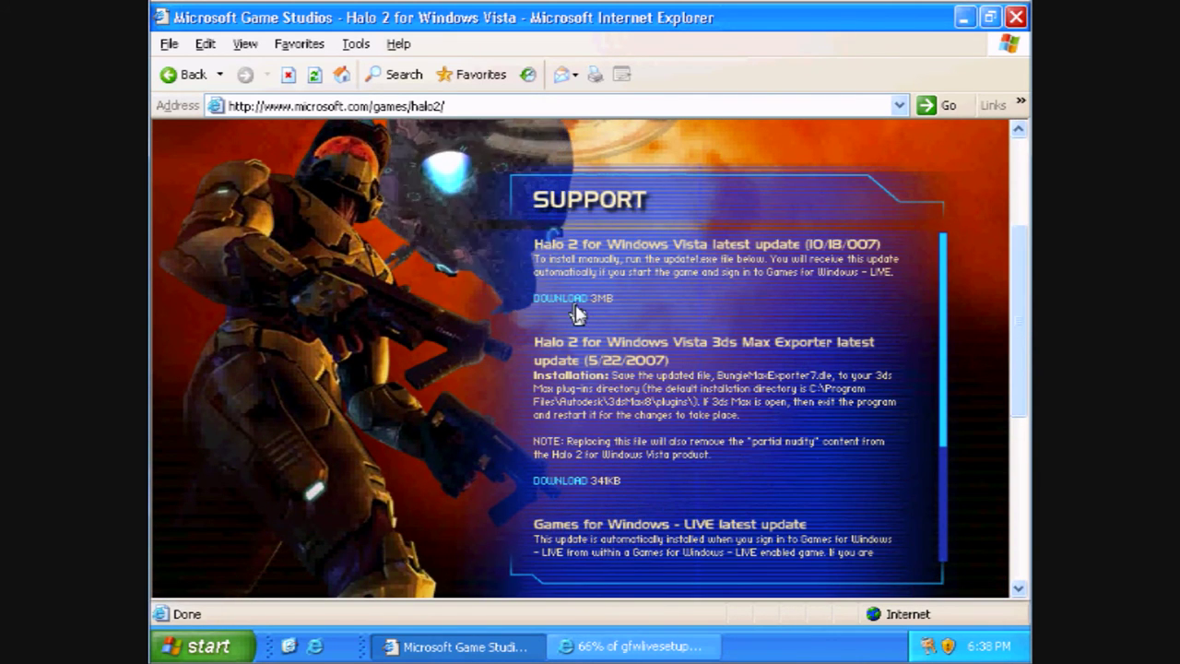
pyautogui.click(566, 306)
pyautogui.click(546, 343)
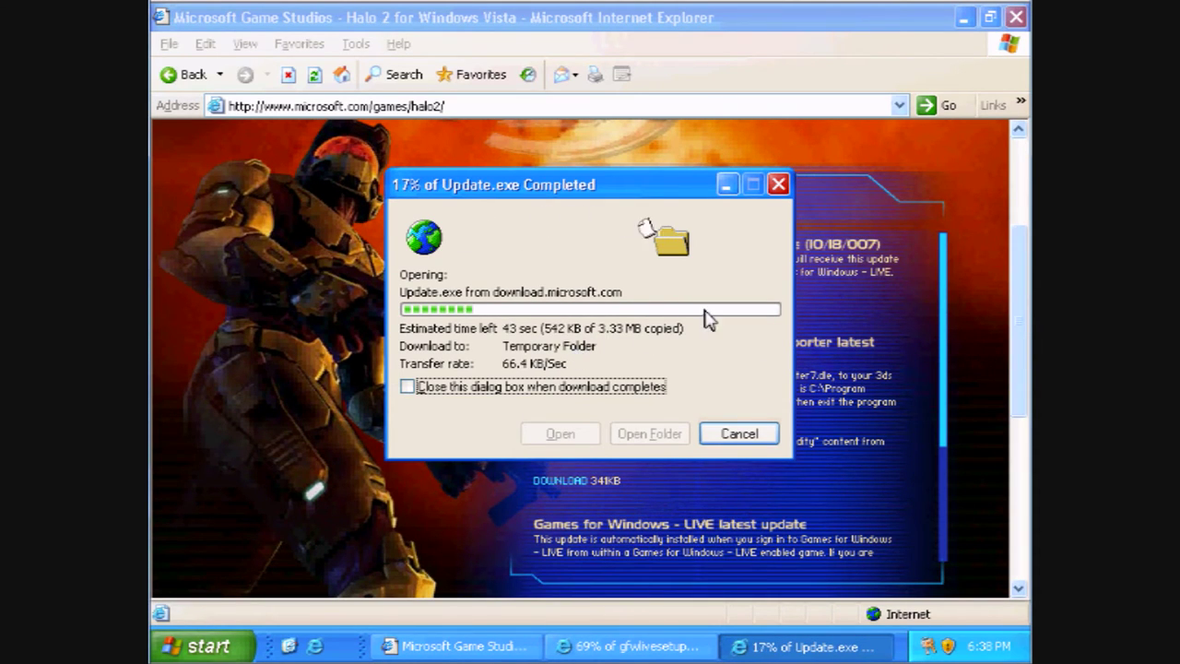
# Step: Close the Halo 2 web page and load gamesforwindows.com in Internet Explorer, dismissing the Information Bar notice
pyautogui.click(1016, 17)
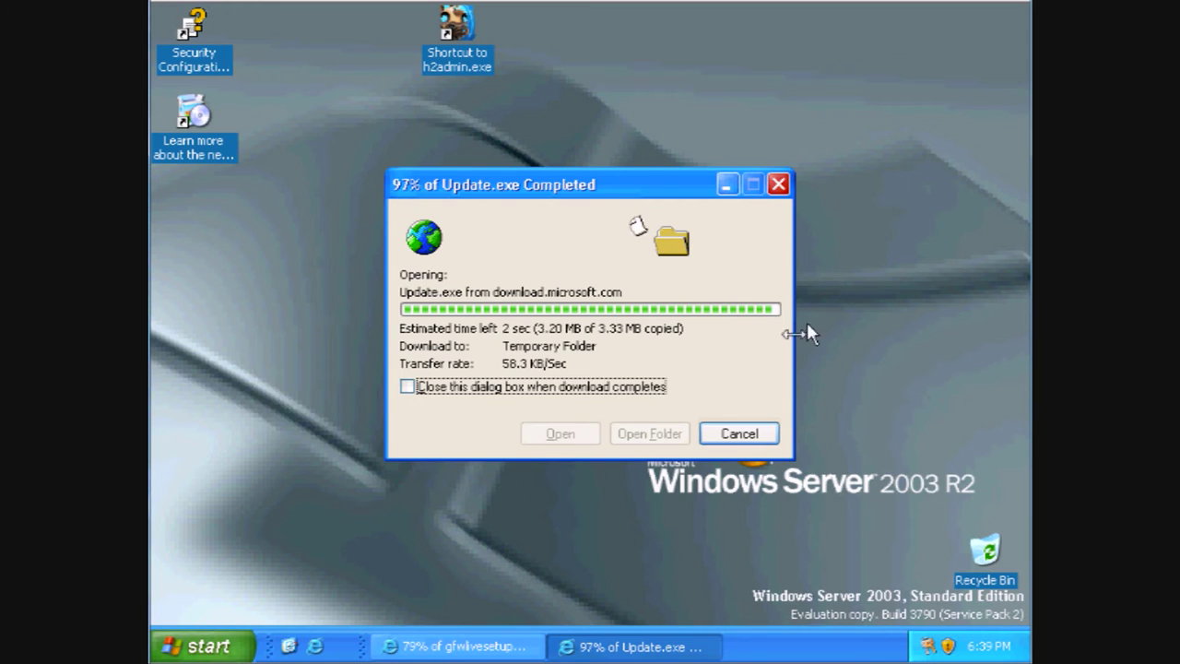
pyautogui.click(656, 293)
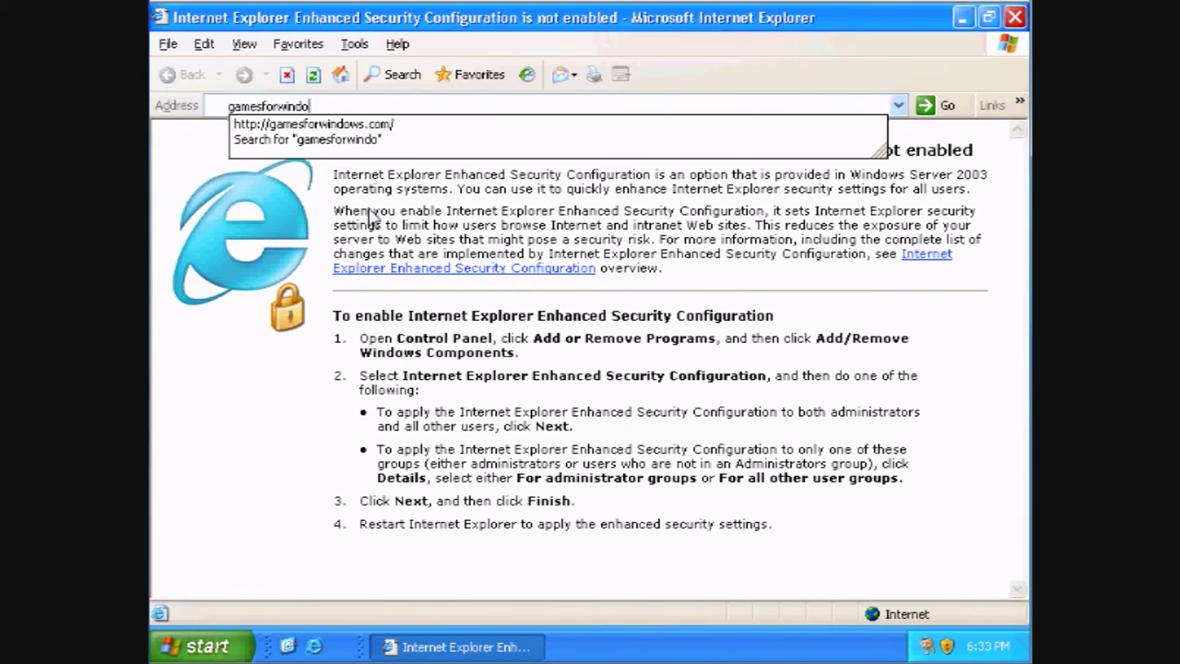
pyautogui.write('amesforwindows.com')
pyautogui.press('Return')
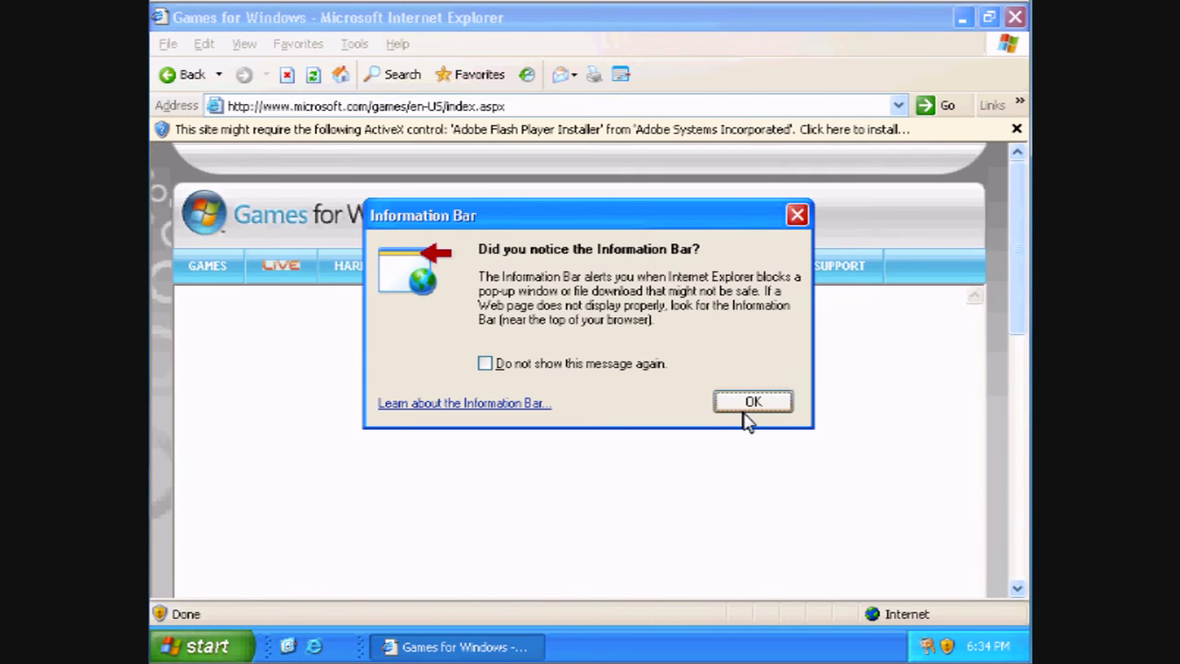
pyautogui.click(751, 405)
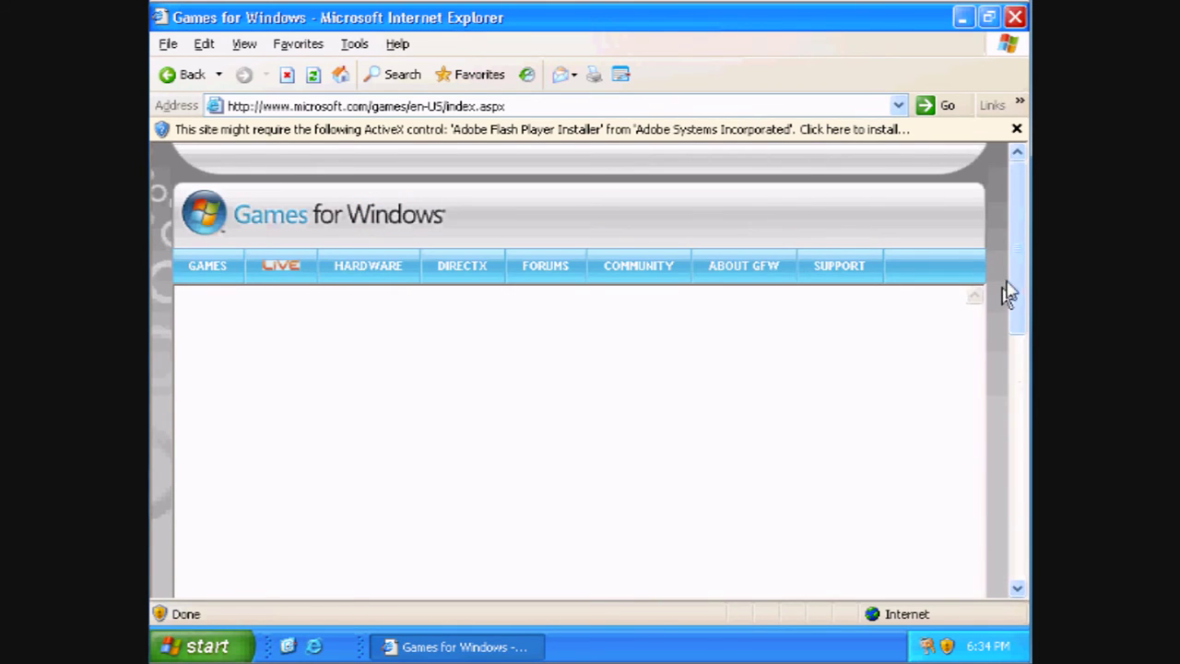
# Step: From the Games for Windows home page, open the LIVE client download for people who already have a gamertag
pyautogui.moveTo(1013, 282); pyautogui.dragTo(987, 409)
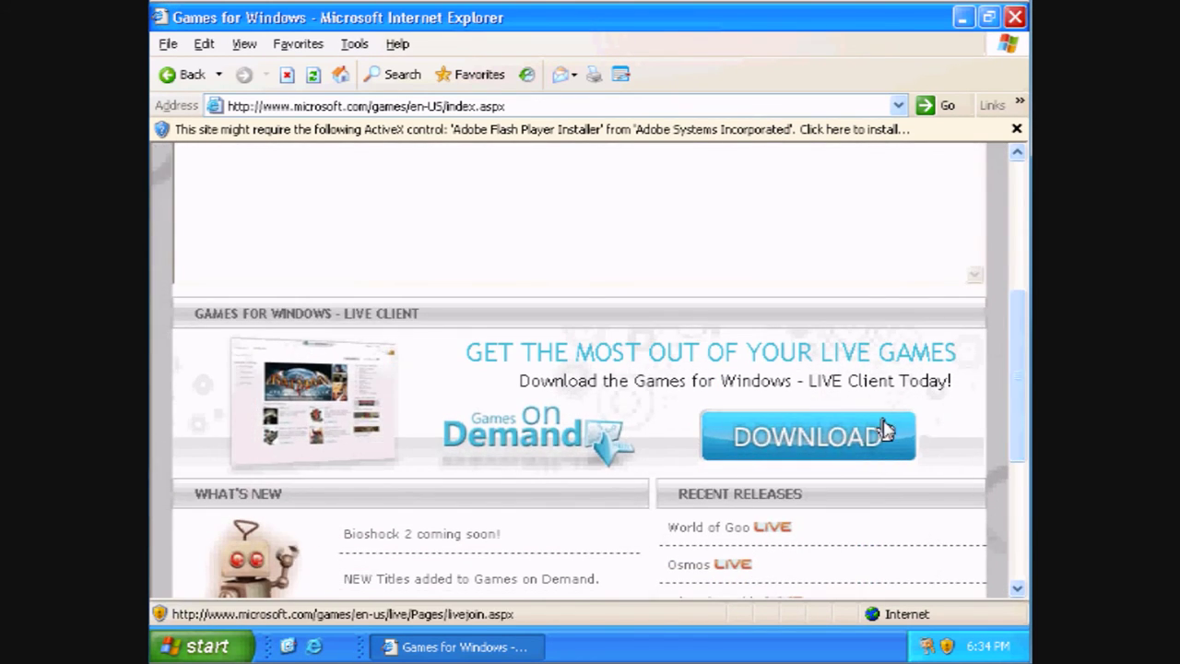
pyautogui.click(880, 426)
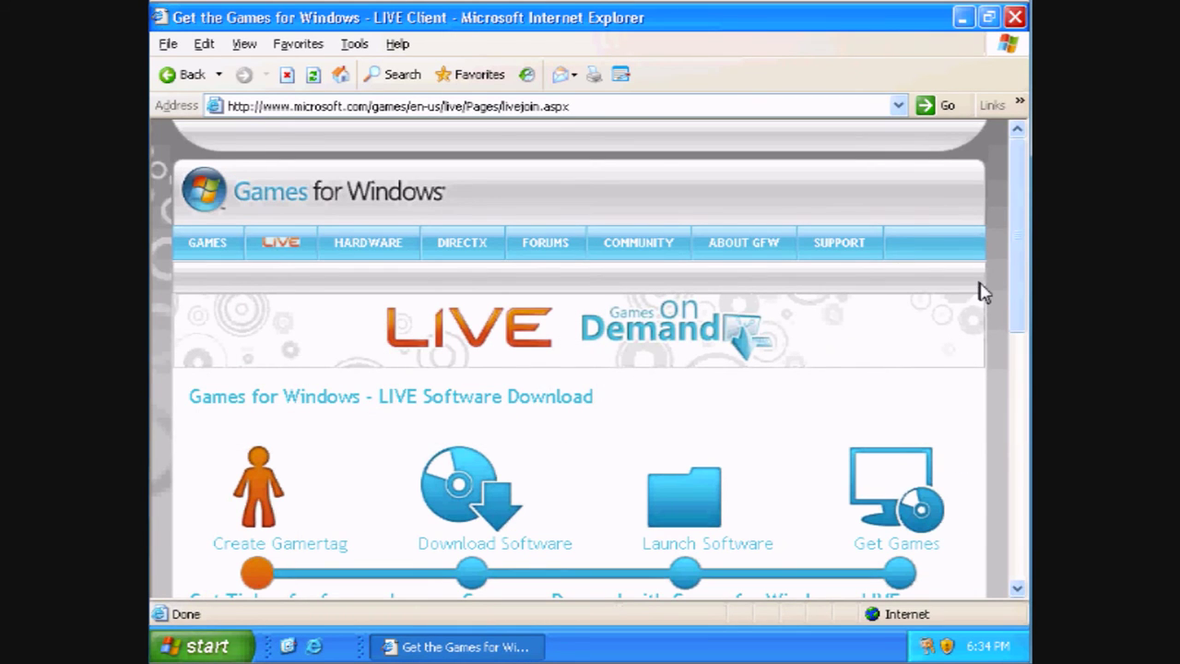
pyautogui.moveTo(1018, 269); pyautogui.dragTo(1004, 405)
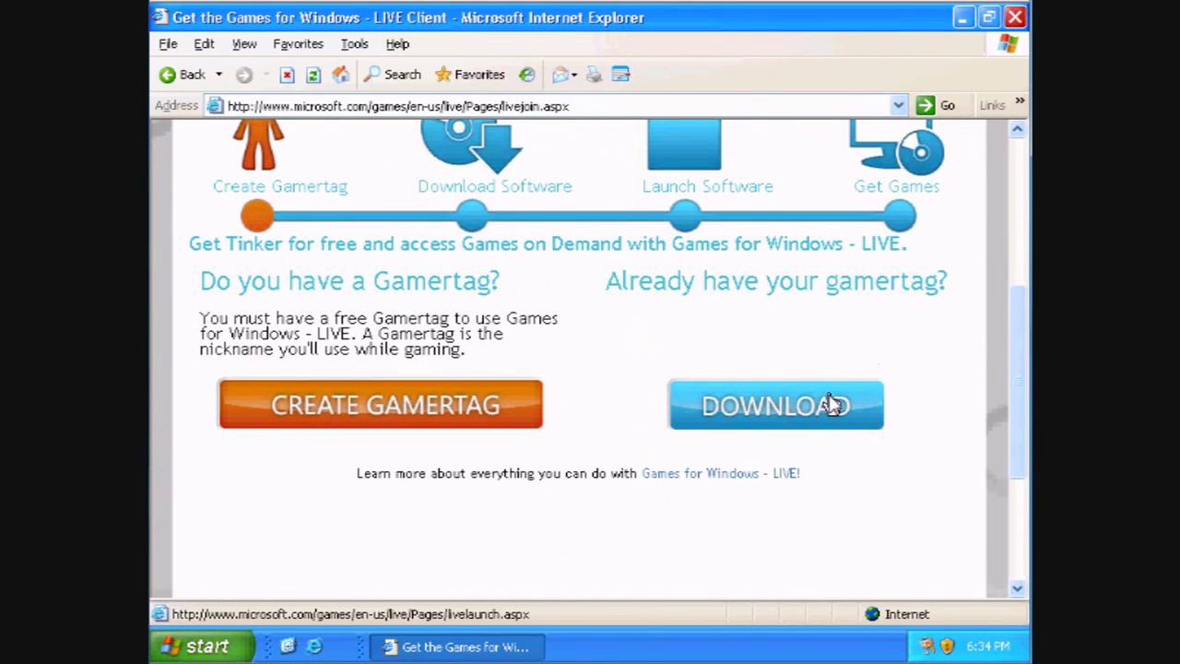
pyautogui.click(832, 403)
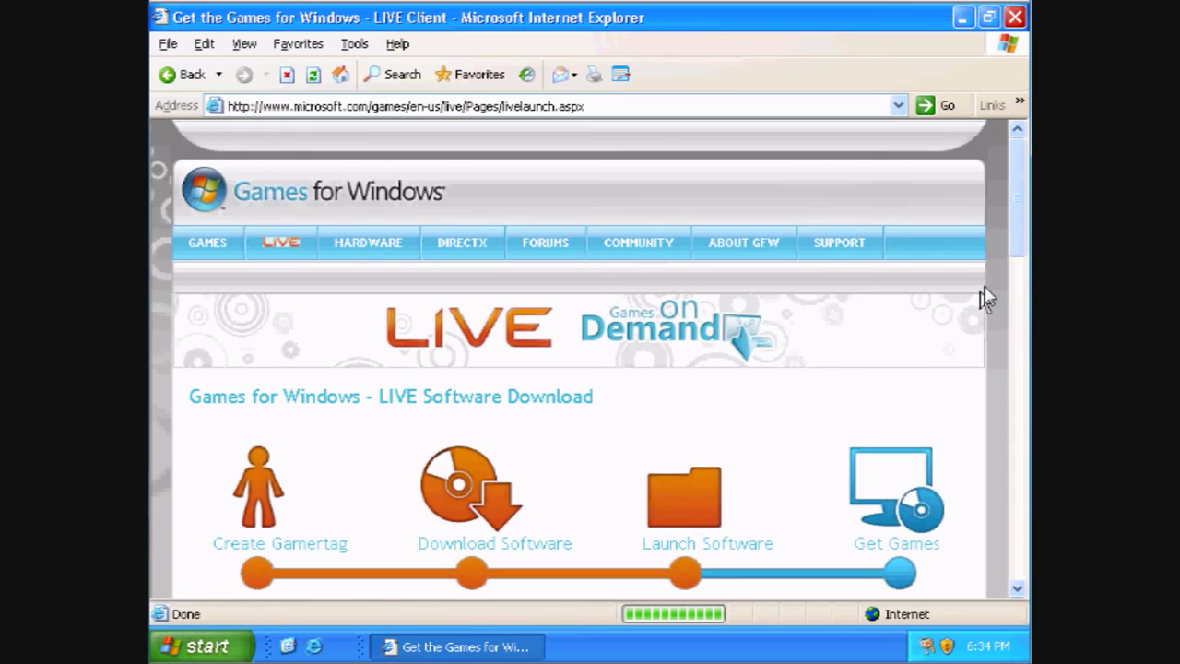
# Step: Allow the blocked file download on the LIVE software page and run gfwlivesetupmin.exe
pyautogui.moveTo(1017, 248); pyautogui.dragTo(1021, 363)
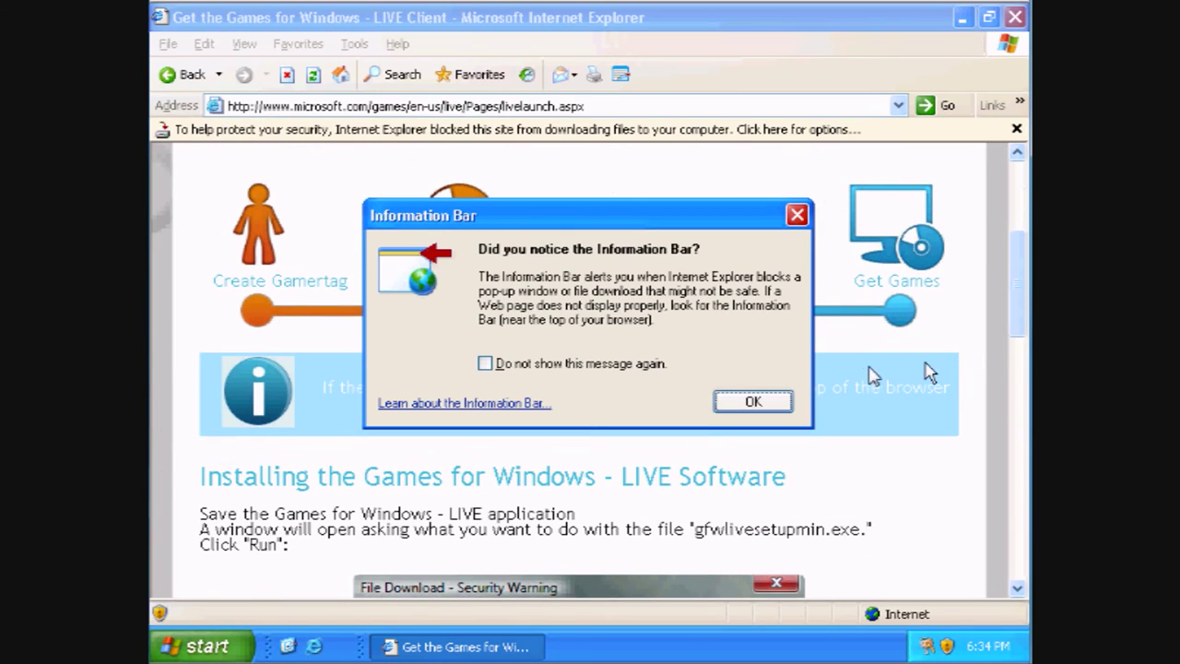
pyautogui.click(769, 401)
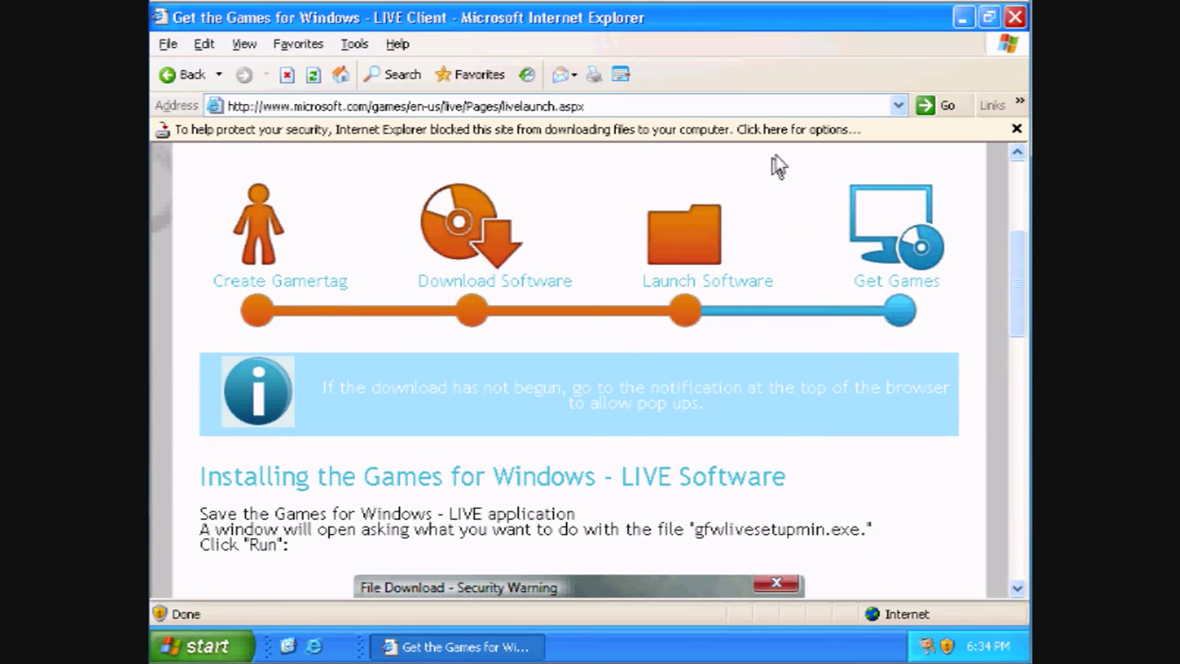
pyautogui.click(784, 138)
pyautogui.click(809, 147)
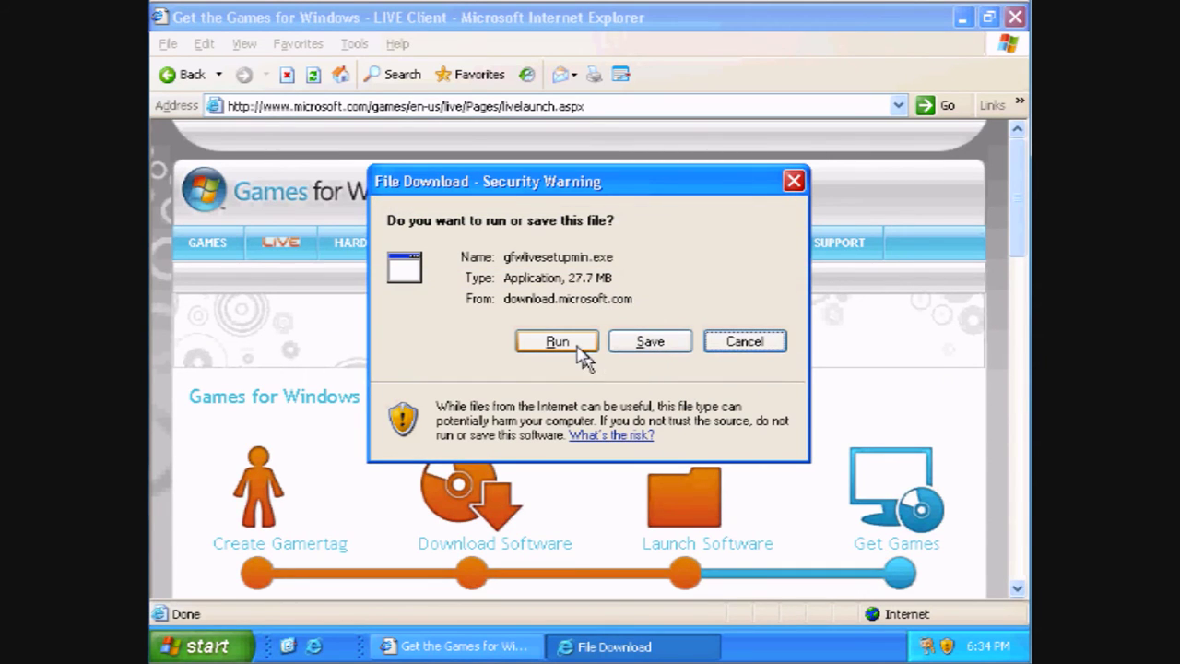
pyautogui.click(590, 342)
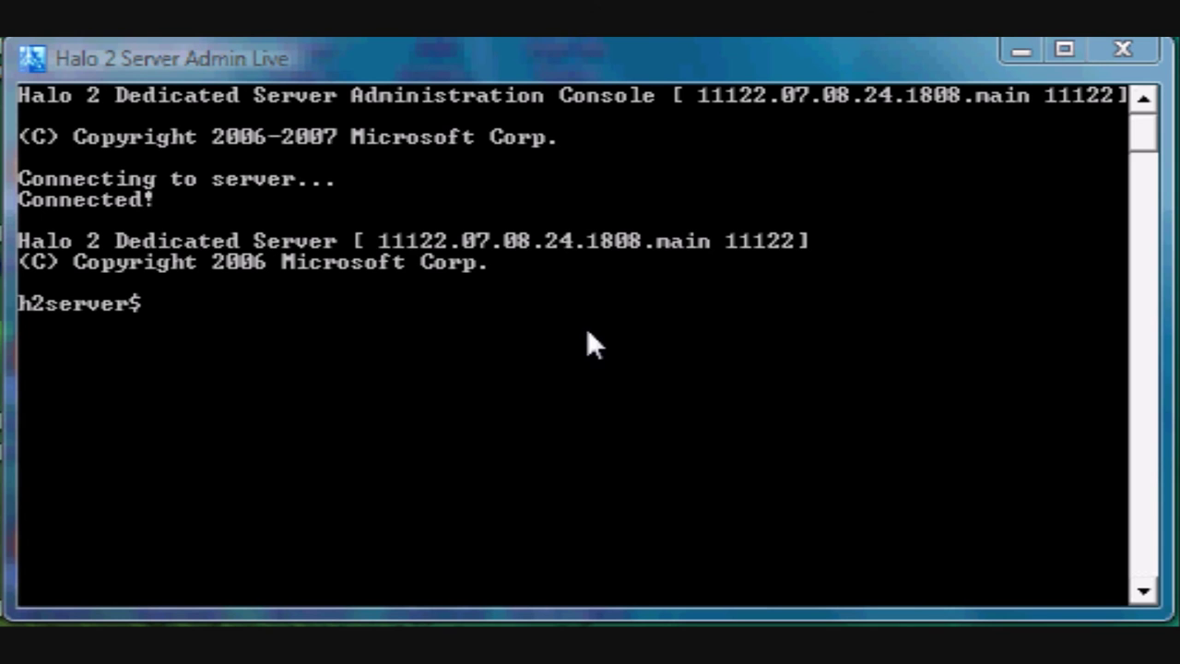
# Step: In the Halo 2 Server Admin Live console, enter the live key command followed by the product key
pyautogui.click(286, 340)
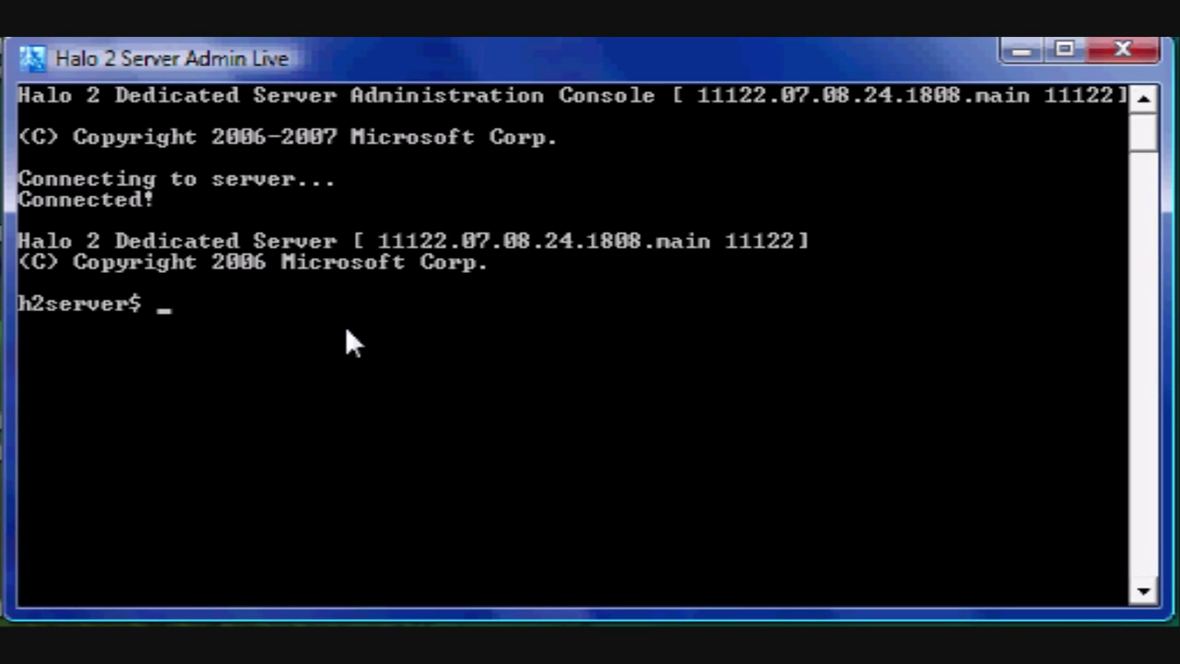
pyautogui.write('live key')
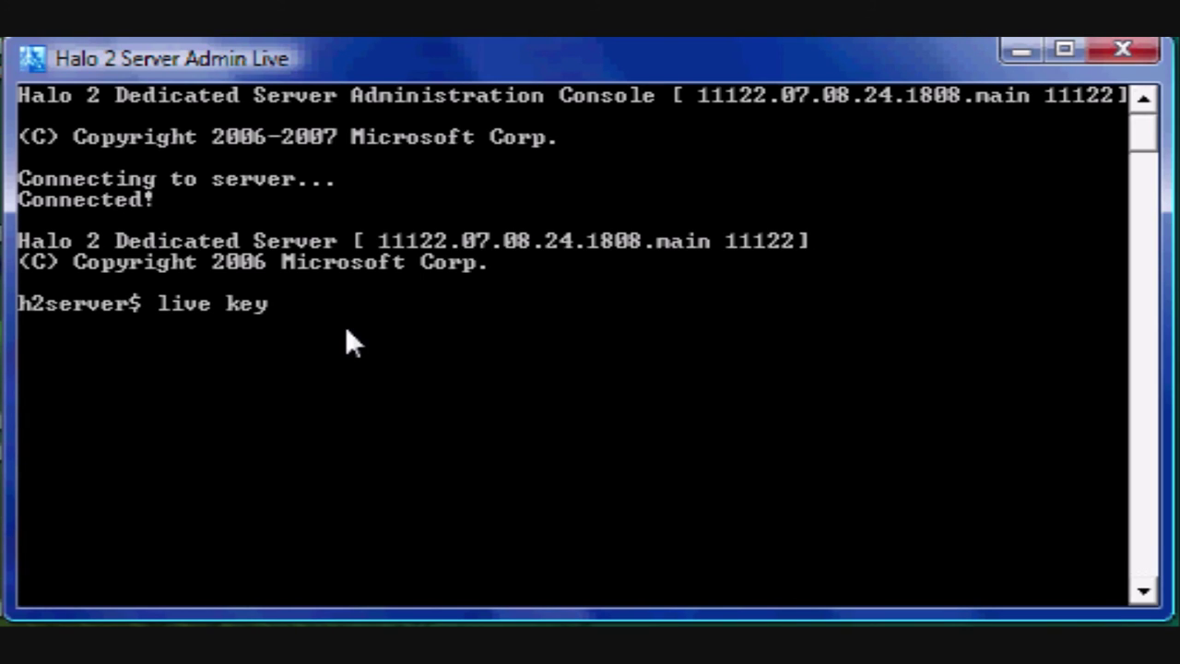
pyautogui.write(' xxxxx-xxxxx-xxxxx-xx')
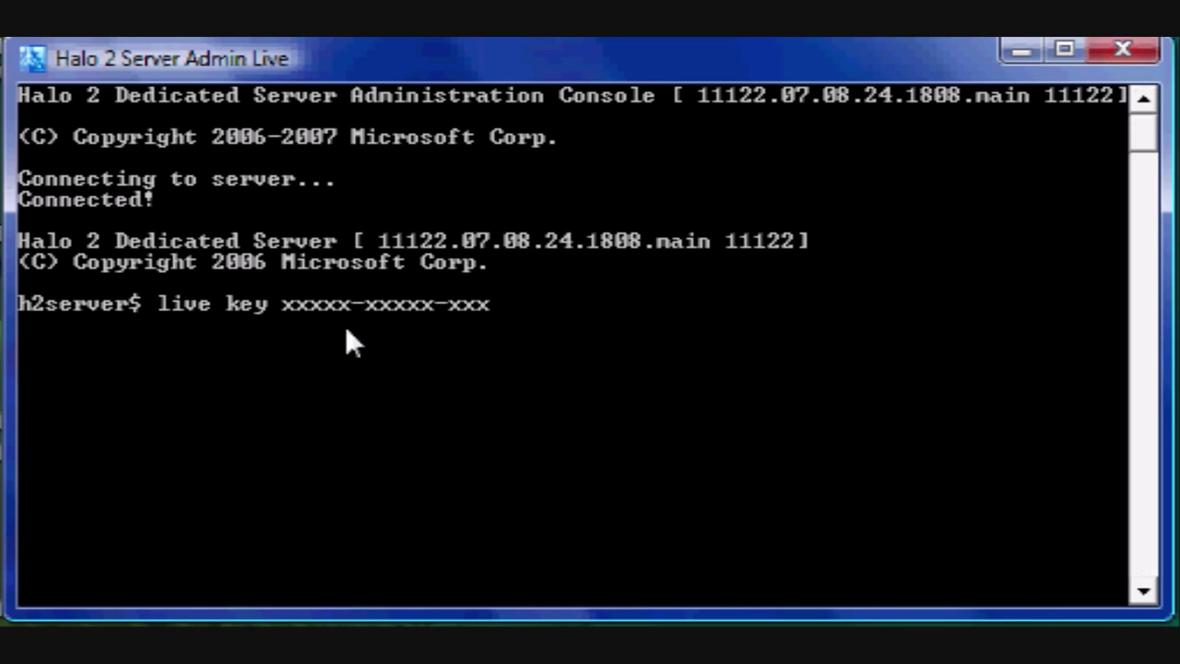
pyautogui.write('xxx-xxx')
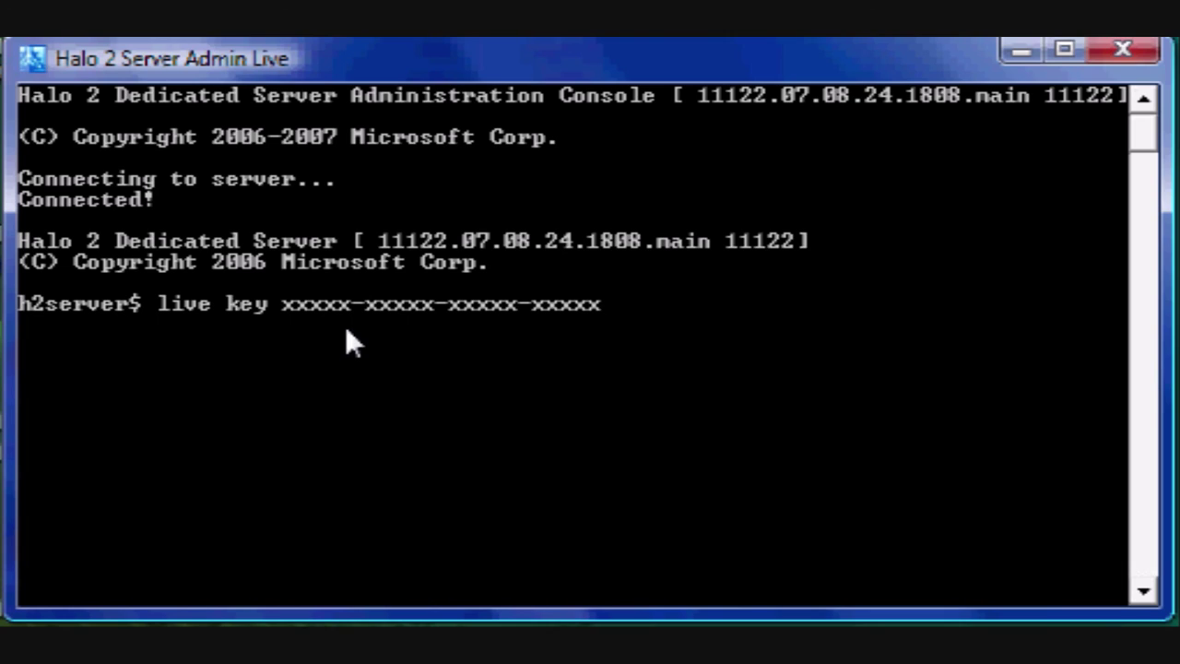
pyautogui.write('xx')
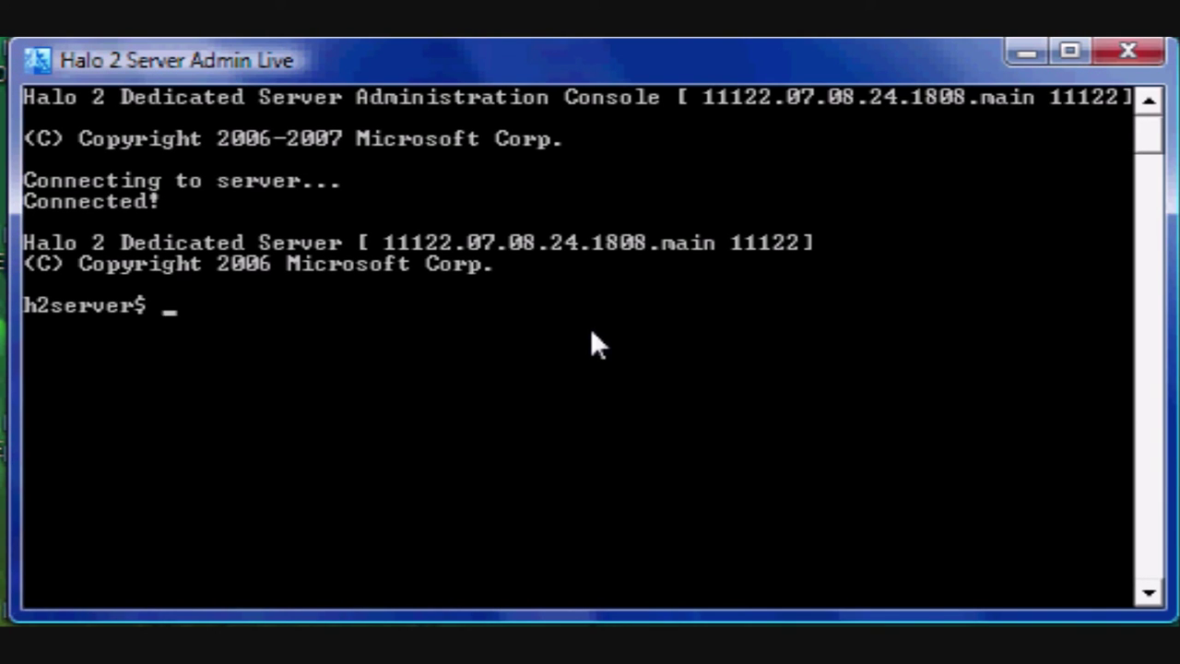
# Step: Enter the live autosignin command with the LIVE account's e-mail address at the h2server prompt
pyautogui.write('live autosigi')
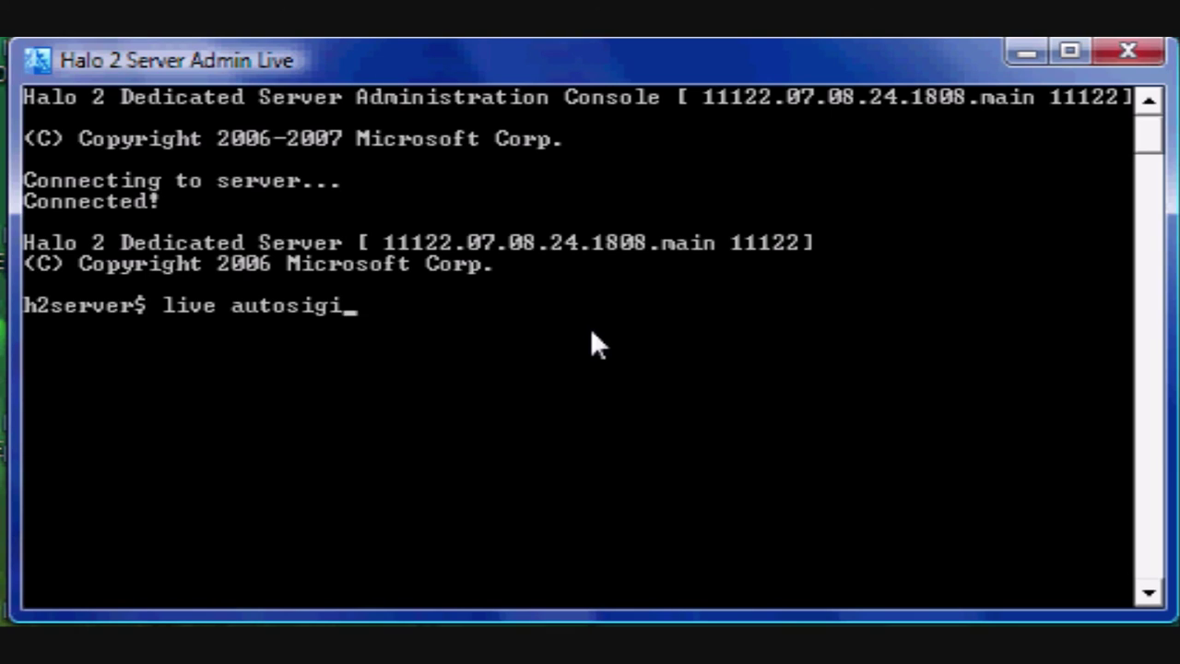
pyautogui.press('BackSpace')
pyautogui.write('nin user')
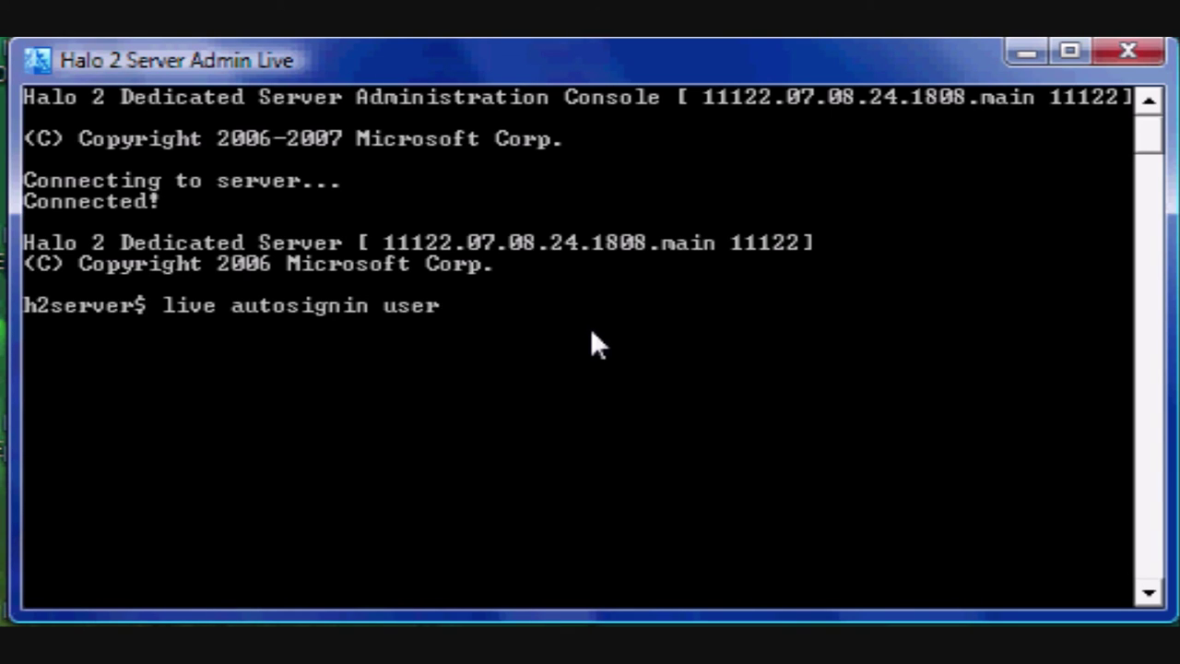
pyautogui.write('@domain')
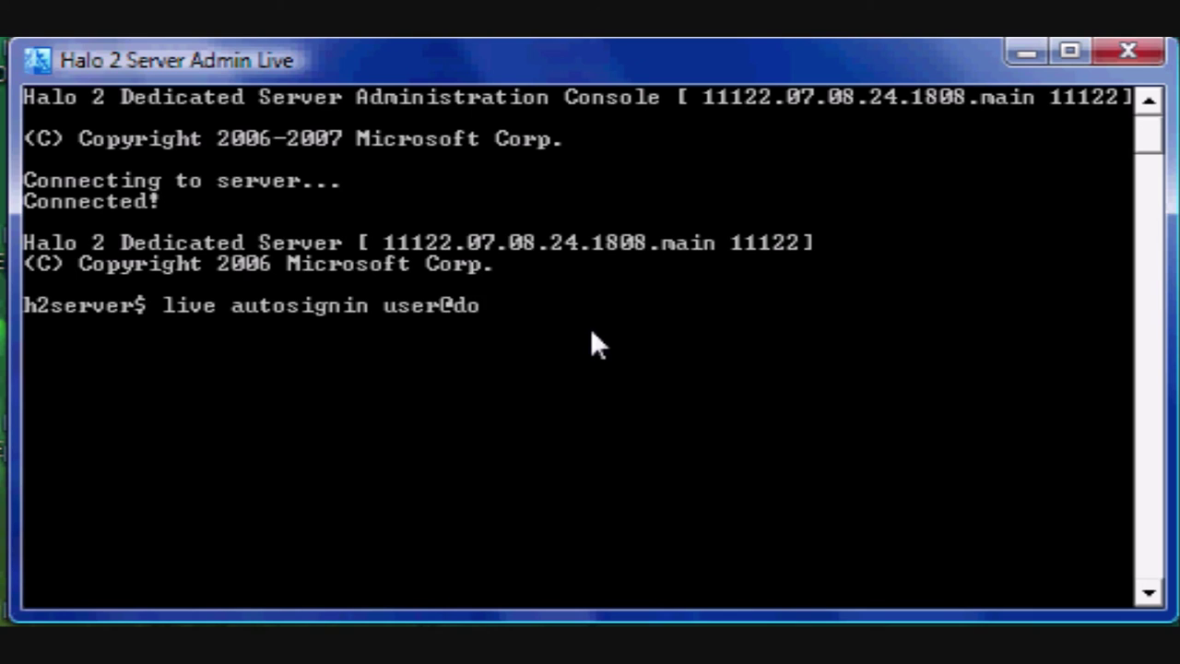